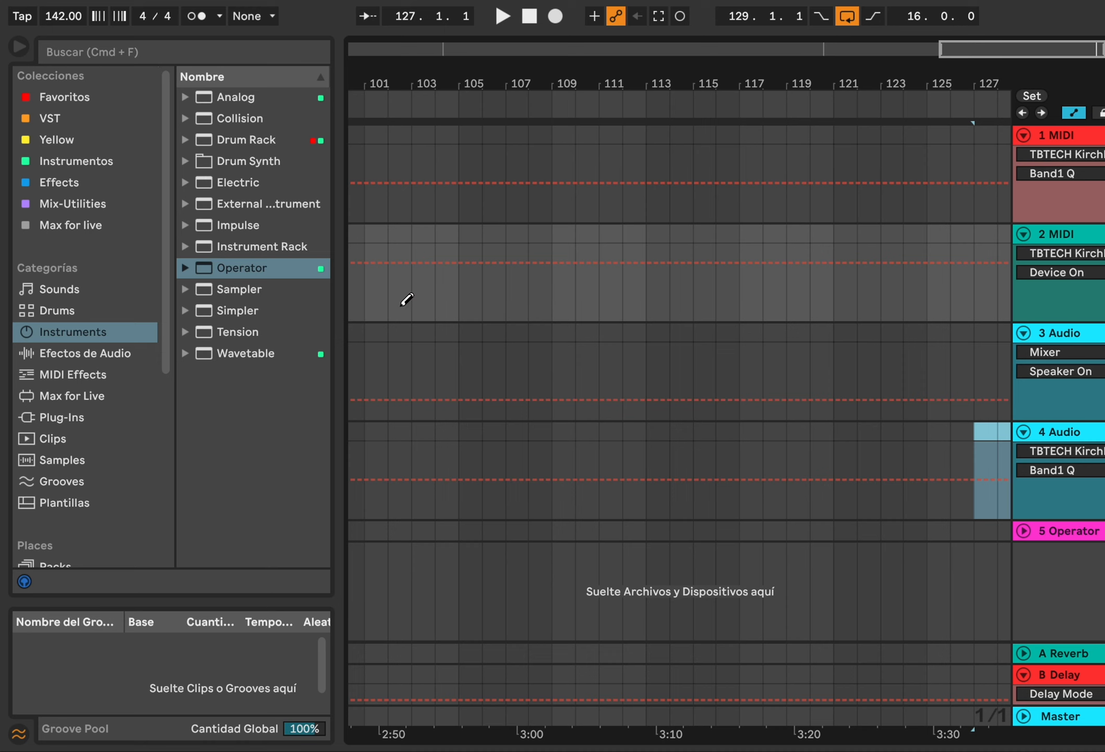
Search the audio effects for echo and add the Echo device from Delay & Loop to the MIDI track
{"action": "left_click", "coordinate": [236, 47]}
{"action": "type", "text": "echo"}
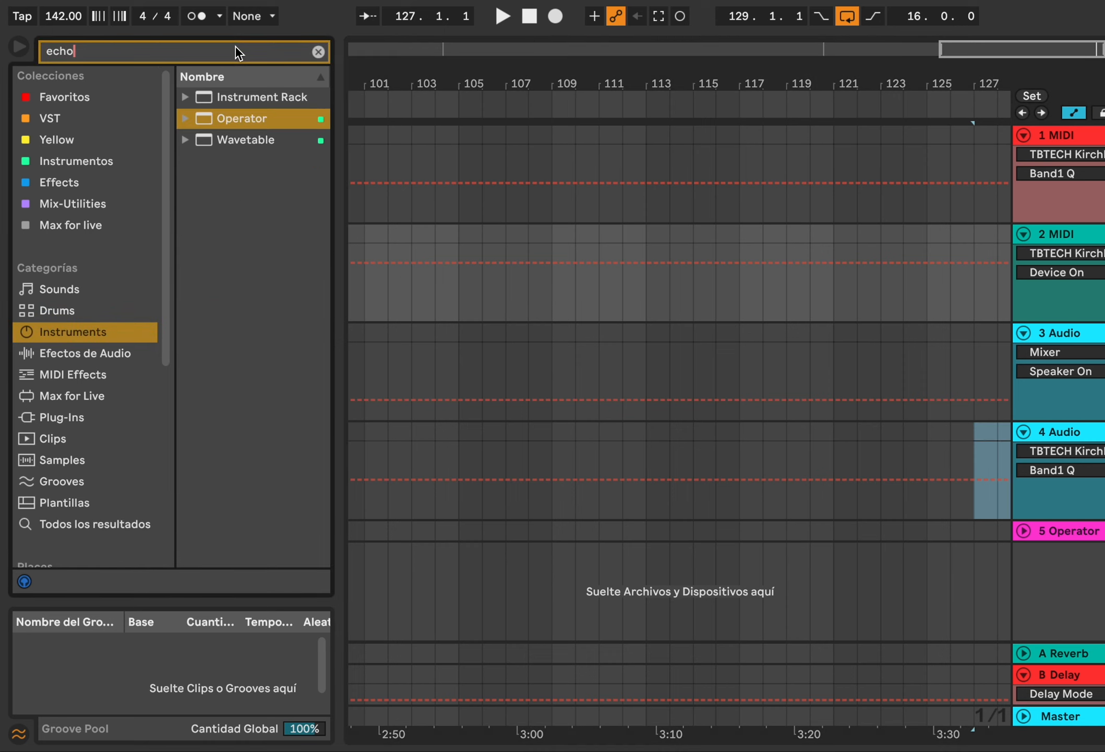
{"action": "left_click", "coordinate": [112, 352]}
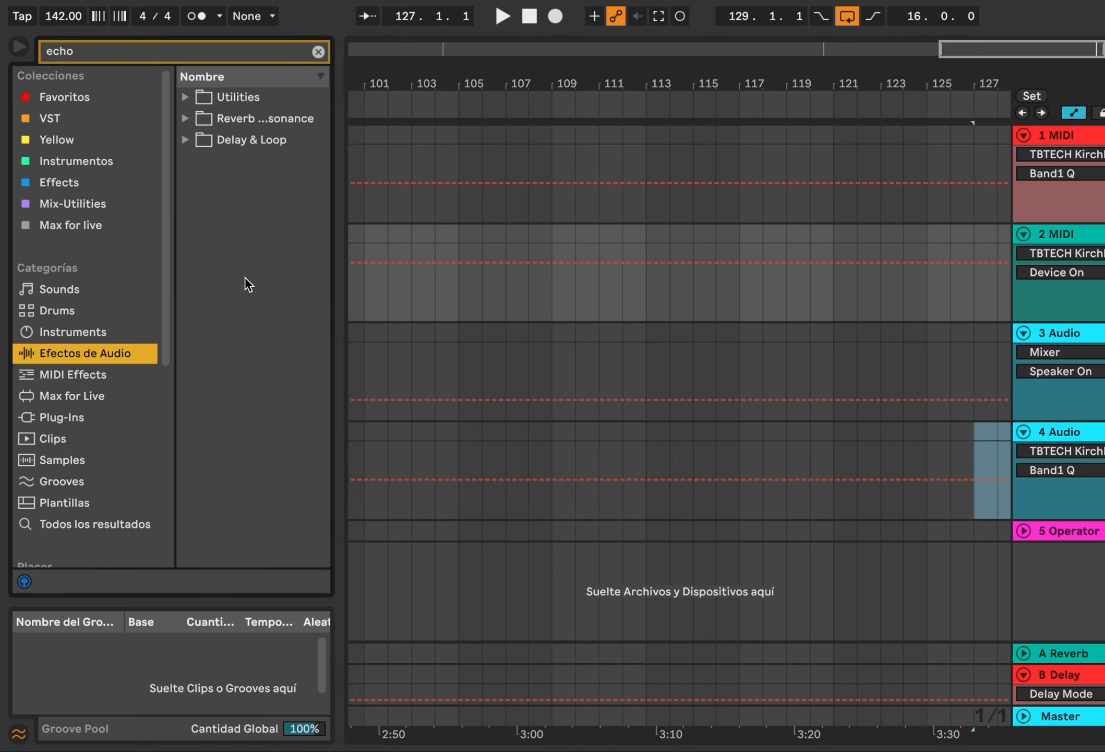
{"action": "left_click", "coordinate": [185, 140]}
{"action": "left_click_drag", "start_coordinate": [243, 160], "coordinate": [642, 360]}
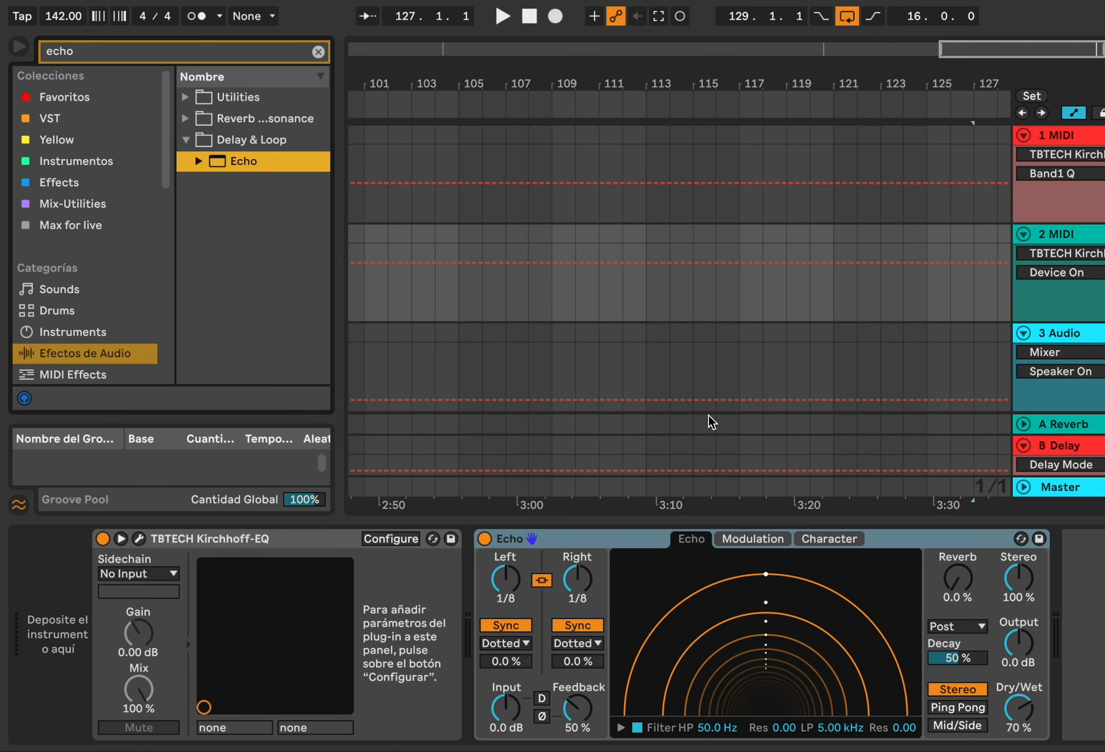
Delete the TBTECH Kirchhoff-EQ device from the track's chain
{"action": "left_click", "coordinate": [330, 535]}
{"action": "key", "text": "Delete"}
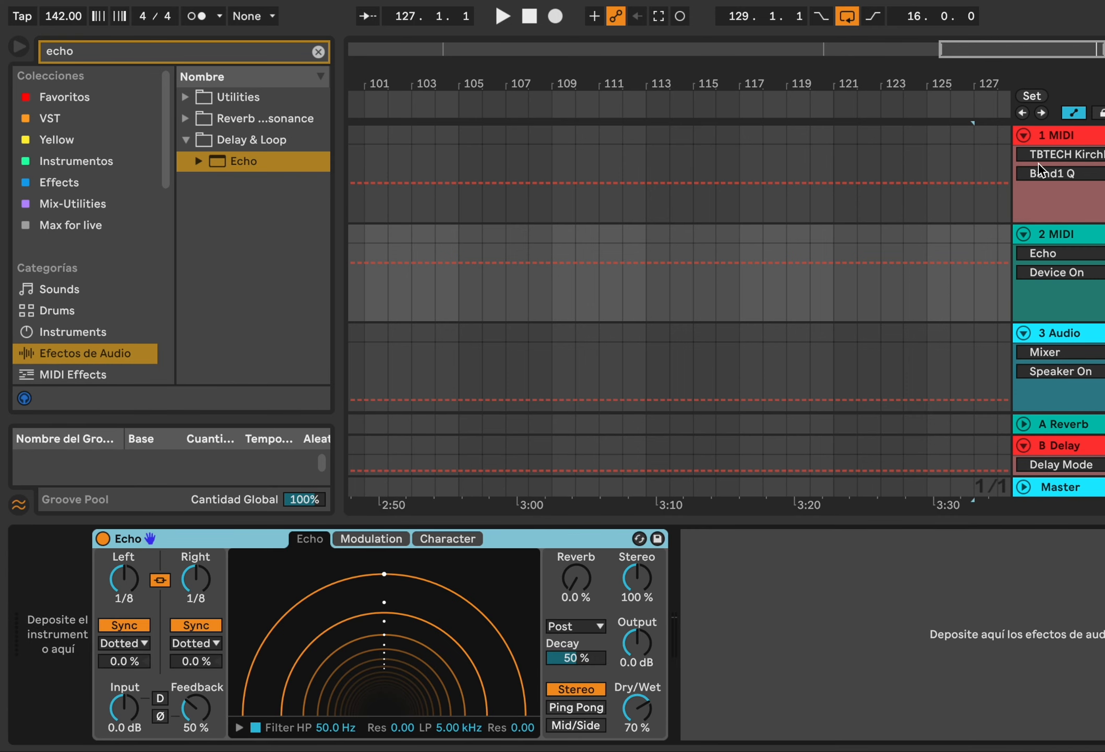
Delete the 4 Audio track
{"action": "scroll", "coordinate": [1060, 235], "scroll_direction": "down", "scroll_amount": 3}
{"action": "left_click", "coordinate": [1060, 234]}
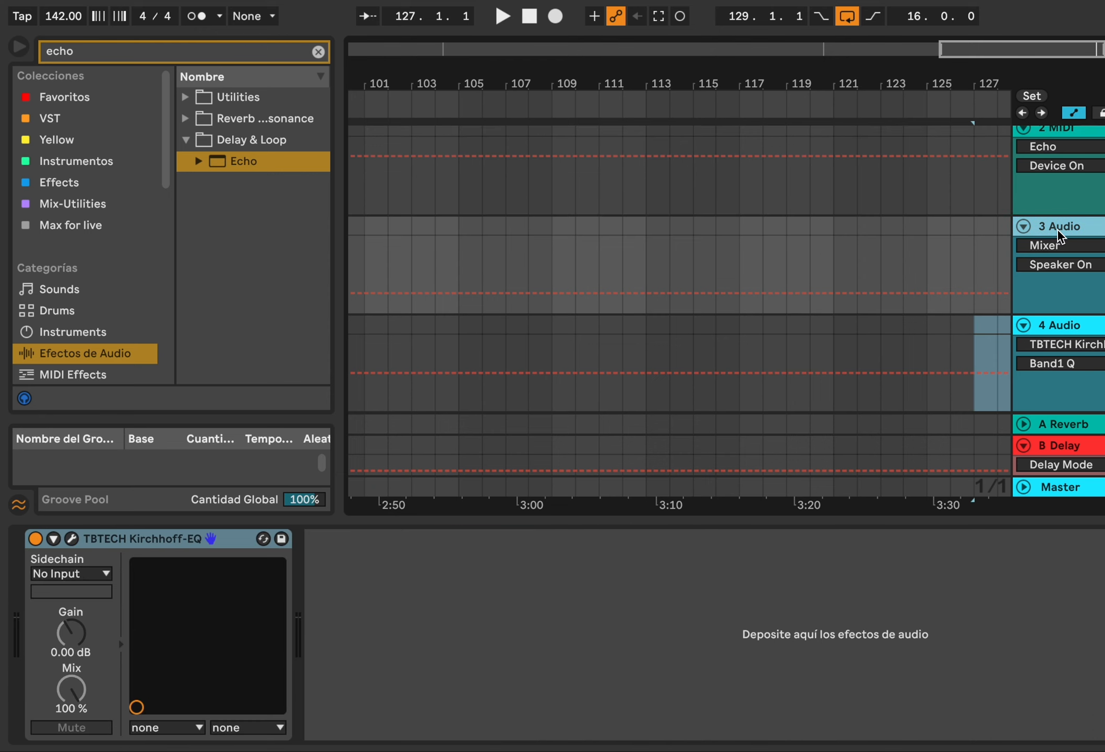
{"action": "left_click", "coordinate": [1068, 326]}
{"action": "key", "text": "Delete"}
Delete the original first MIDI track and the Operator track, keeping the Echo track
{"action": "scroll", "coordinate": [1068, 326], "scroll_direction": "up", "scroll_amount": 3}
{"action": "left_click", "coordinate": [1058, 137]}
{"action": "key", "text": "Delete"}
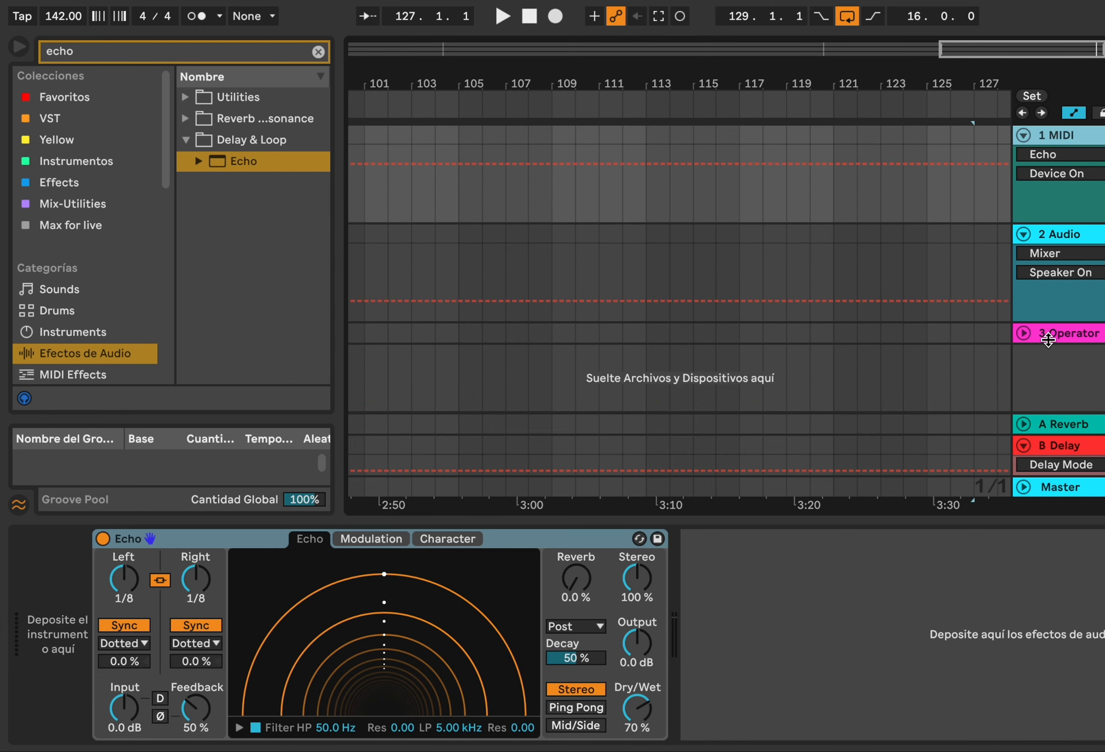
{"action": "left_click", "coordinate": [1052, 338]}
{"action": "key", "text": "Delete"}
Open the Echo's Character tab, enable Noise and raise its Amount to about 89%
{"action": "left_click", "coordinate": [1056, 156]}
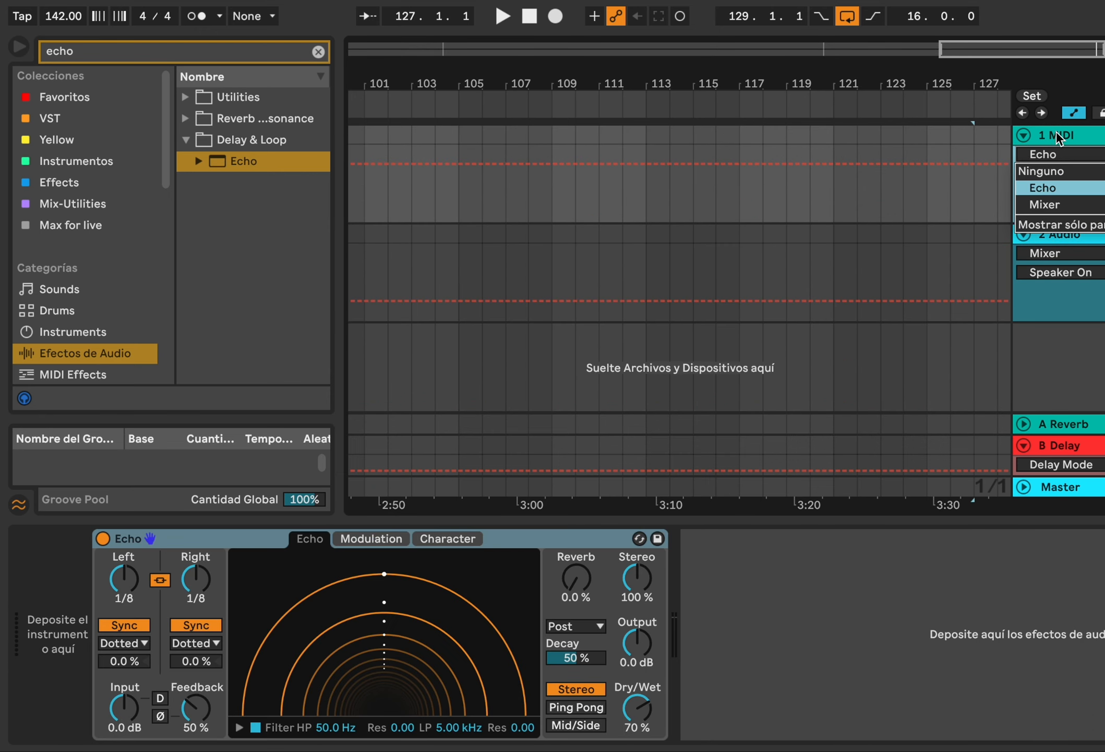
{"action": "left_click", "coordinate": [1059, 138]}
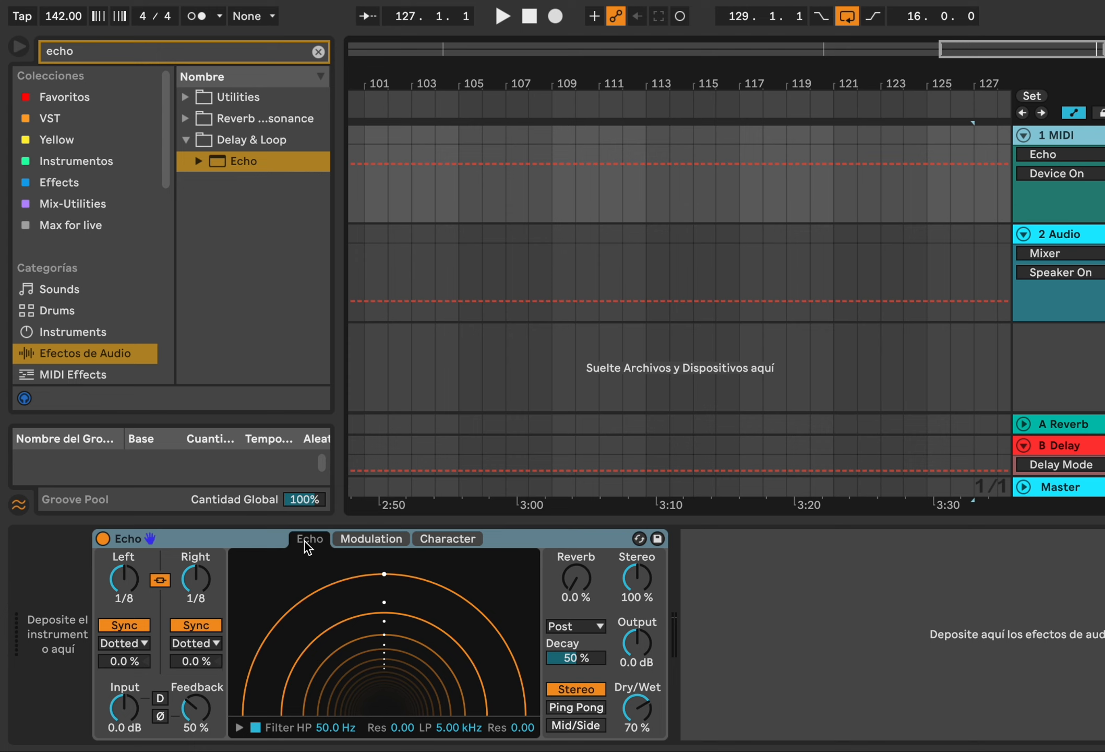
{"action": "left_click", "coordinate": [453, 540]}
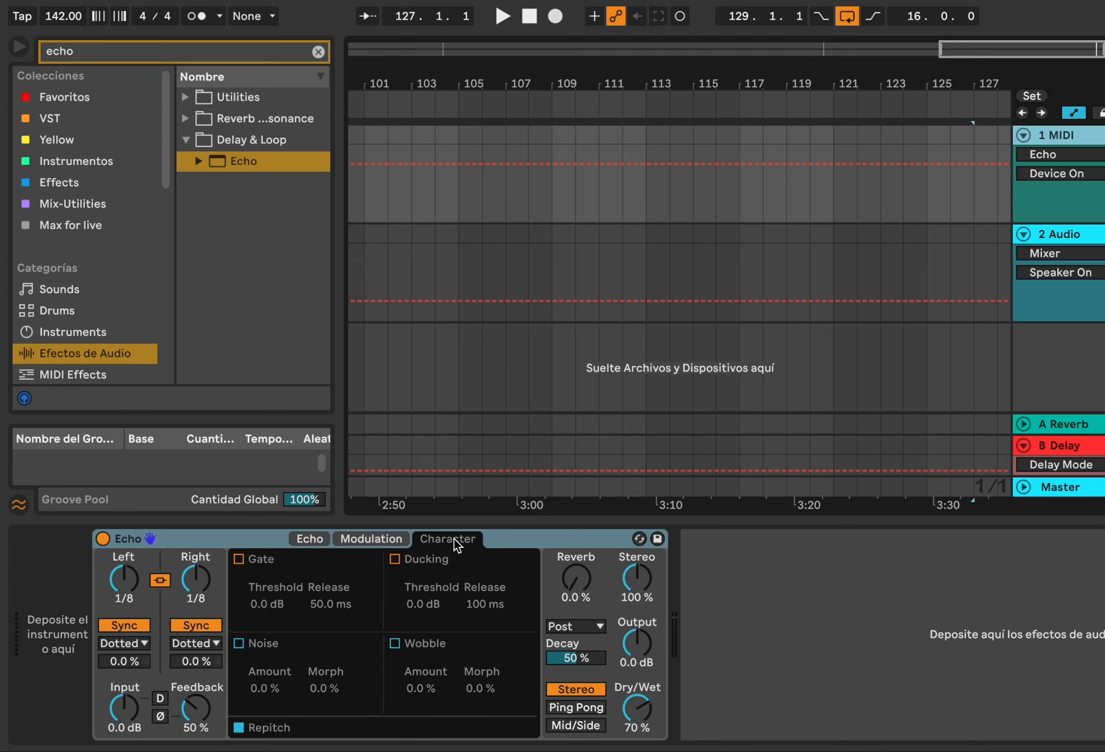
{"action": "left_click", "coordinate": [240, 643]}
{"action": "left_click_drag", "start_coordinate": [265, 688], "coordinate": [265, 655]}
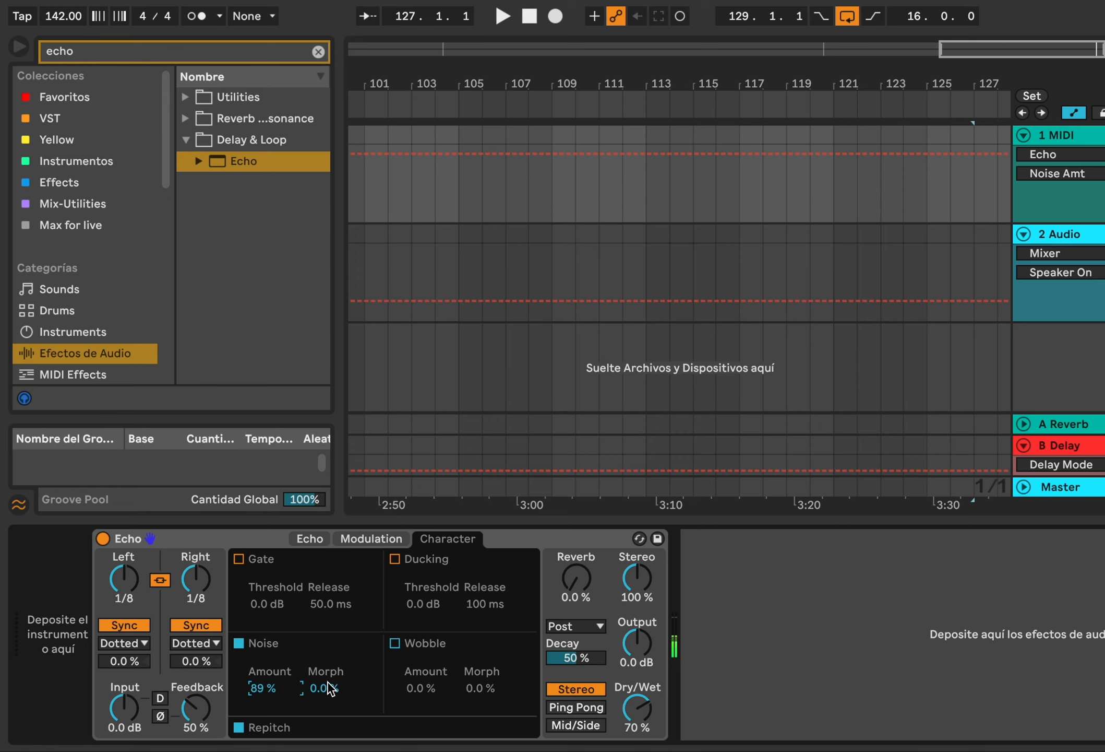
Raise the Noise Morph and lower the Noise Amount on the Echo
{"action": "left_click_drag", "start_coordinate": [330, 688], "coordinate": [330, 644]}
{"action": "left_click_drag", "start_coordinate": [284, 692], "coordinate": [284, 741]}
Search the audio effects for rev and add the Reverb device after the Echo
{"action": "left_click", "coordinate": [318, 51]}
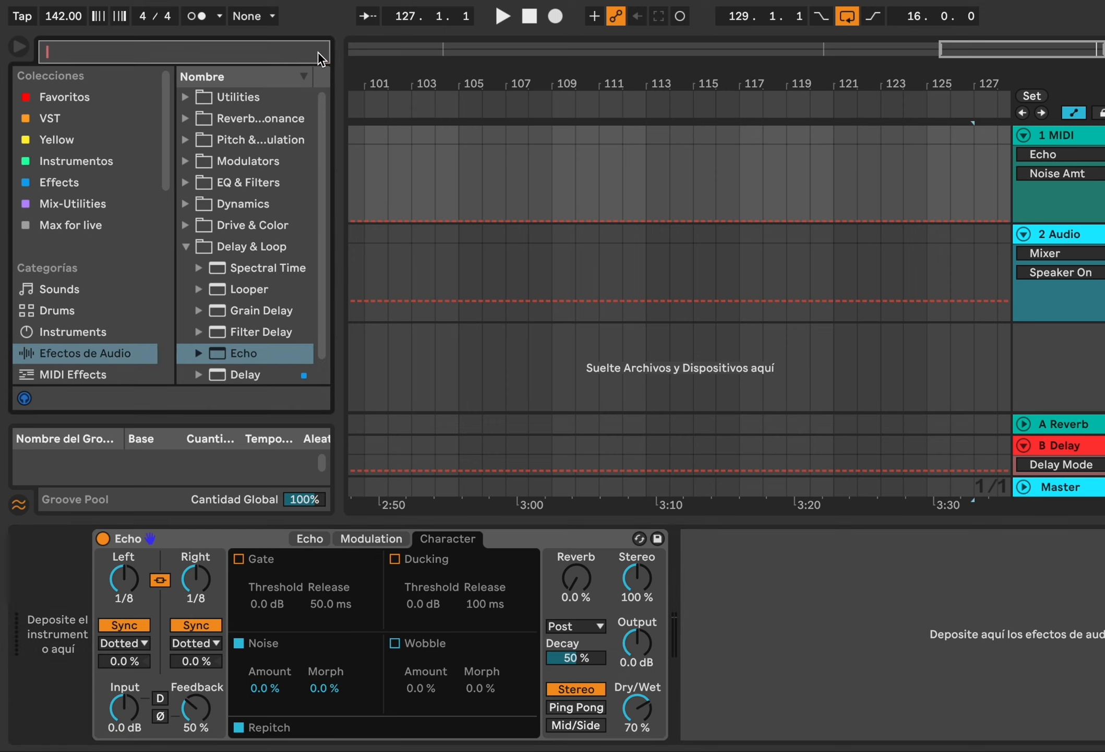
{"action": "type", "text": "rev"}
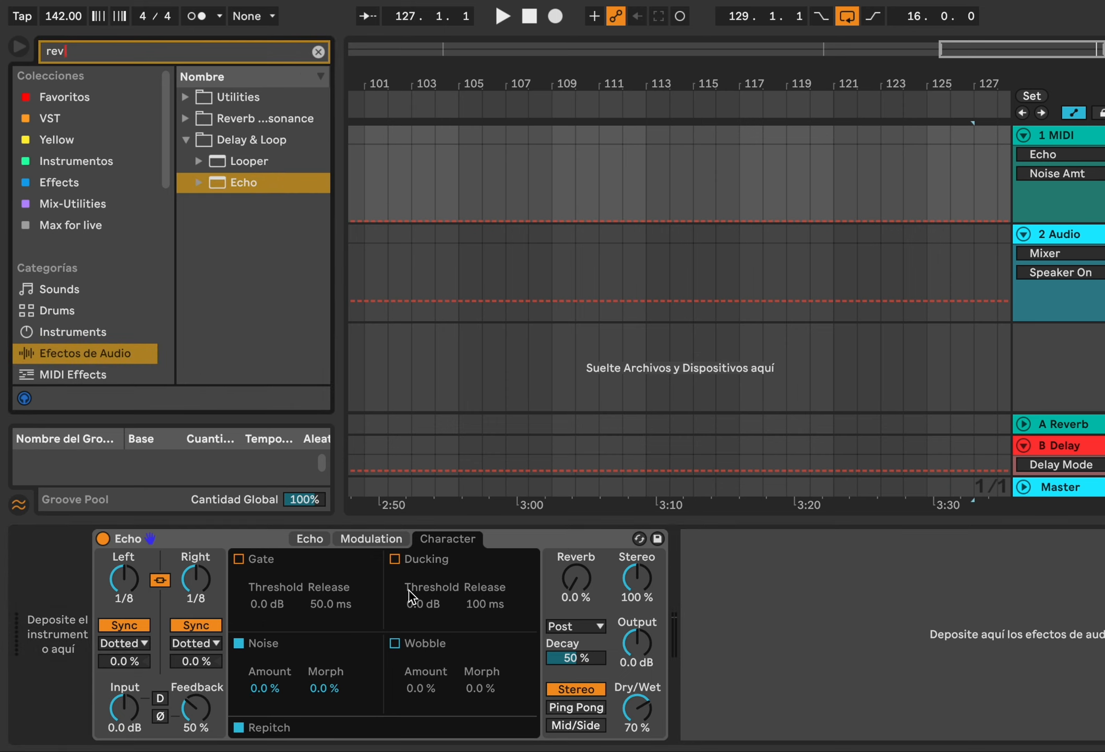
{"action": "left_click", "coordinate": [318, 51]}
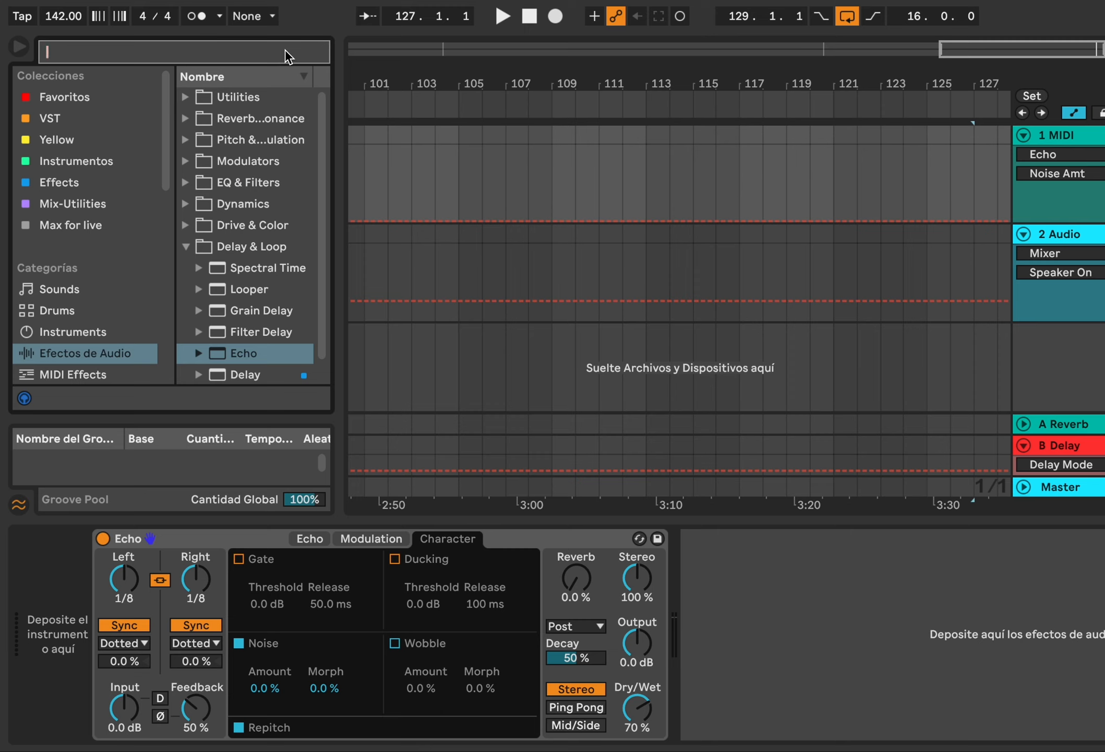
{"action": "type", "text": "rev"}
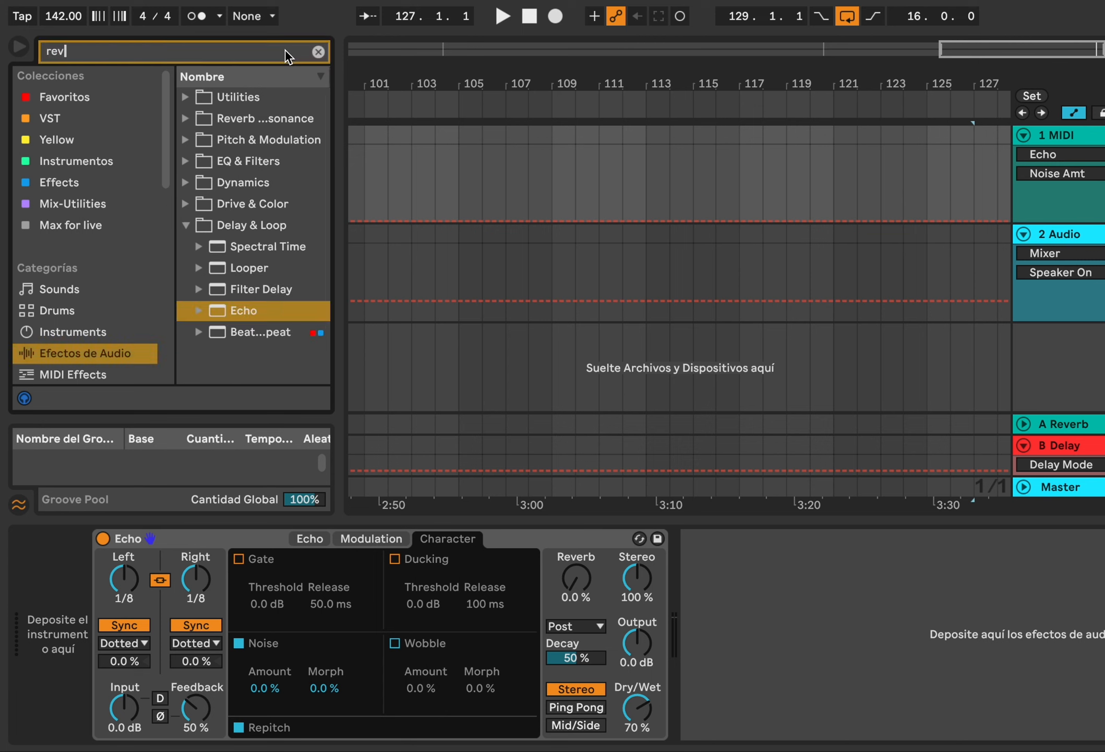
{"action": "left_click", "coordinate": [187, 119]}
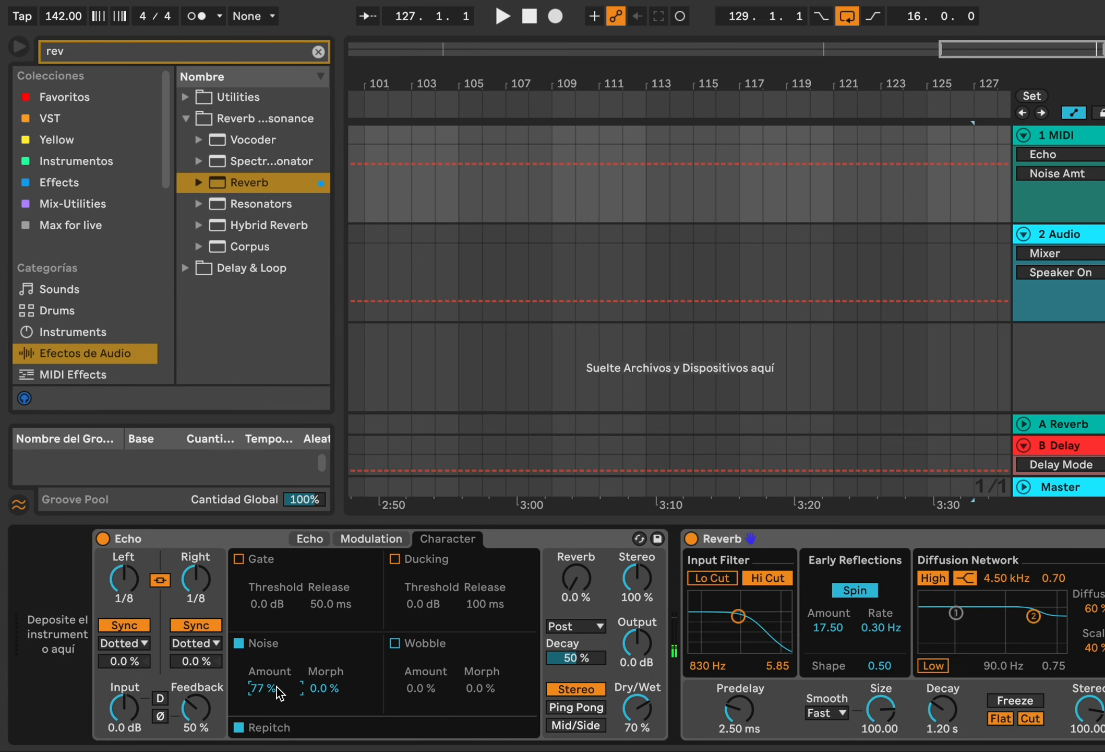
Set the Echo's Noise Morph and Noise Amount both to 100%
{"action": "left_click_drag", "start_coordinate": [324, 688], "coordinate": [324, 652]}
{"action": "left_click_drag", "start_coordinate": [263, 688], "coordinate": [263, 668]}
Set the Reverb's Decay to 12.9 s, Dry/Wet to 77%, Reflect to 3.4 dB and Diffuse to 4.5 dB
{"action": "left_click_drag", "start_coordinate": [943, 709], "coordinate": [943, 668]}
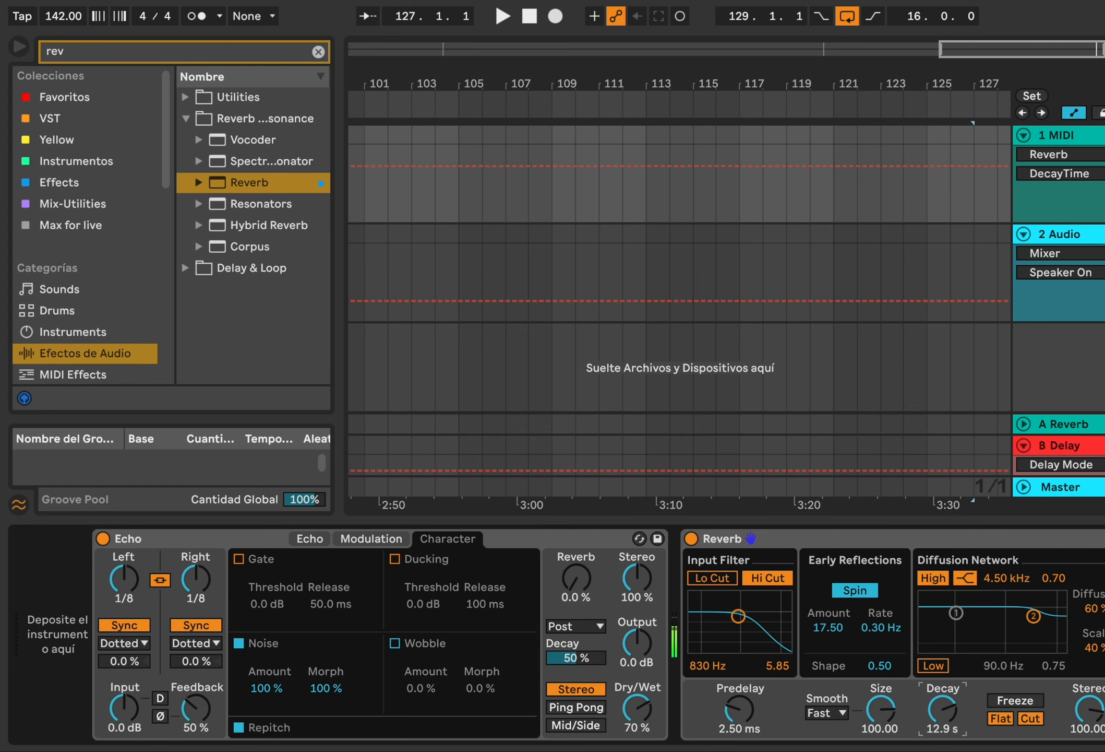
{"action": "double_click", "coordinate": [608, 546]}
{"action": "left_click_drag", "start_coordinate": [667, 707], "coordinate": [668, 721]}
{"action": "left_click_drag", "start_coordinate": [658, 646], "coordinate": [659, 629]}
{"action": "left_click", "coordinate": [668, 580]}
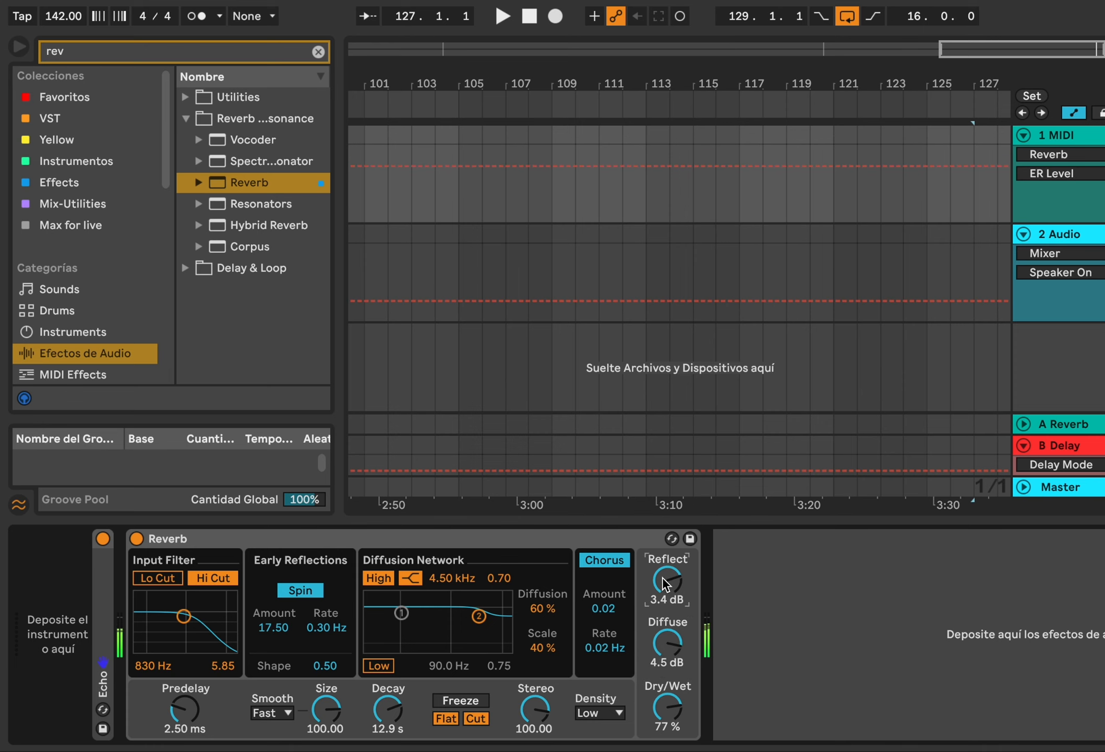
{"action": "double_click", "coordinate": [99, 577]}
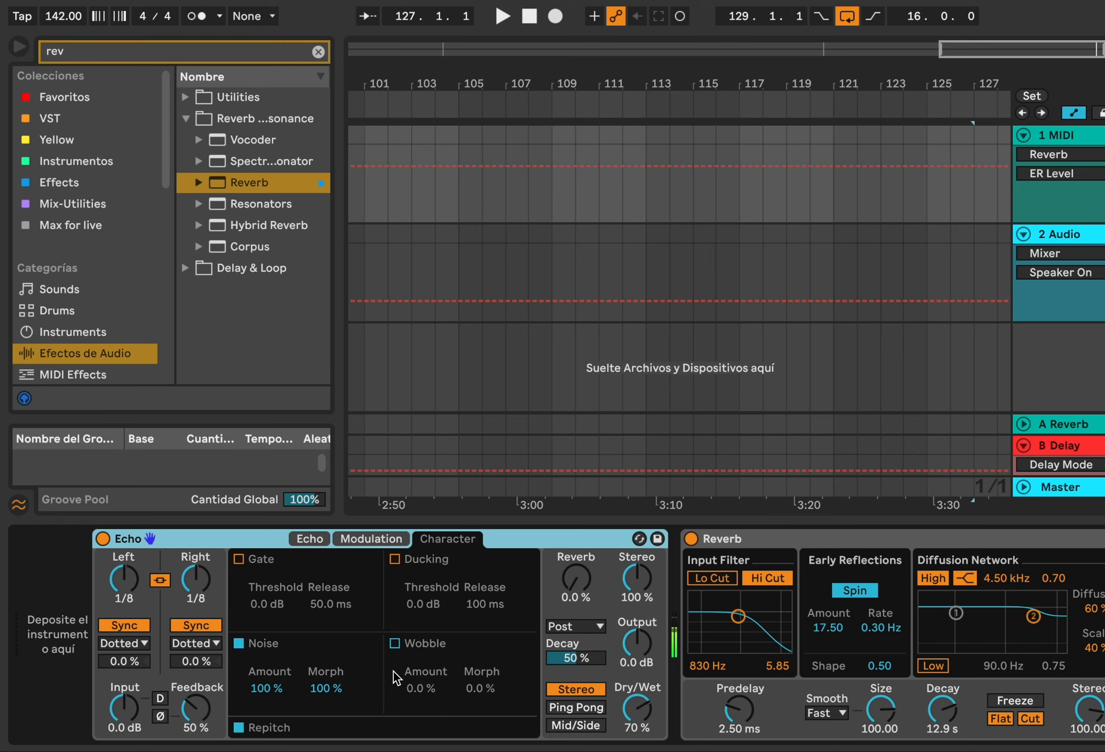
Set the Echo's Noise Morph to 0% and search all results for lfo
{"action": "left_click_drag", "start_coordinate": [325, 688], "coordinate": [271, 741]}
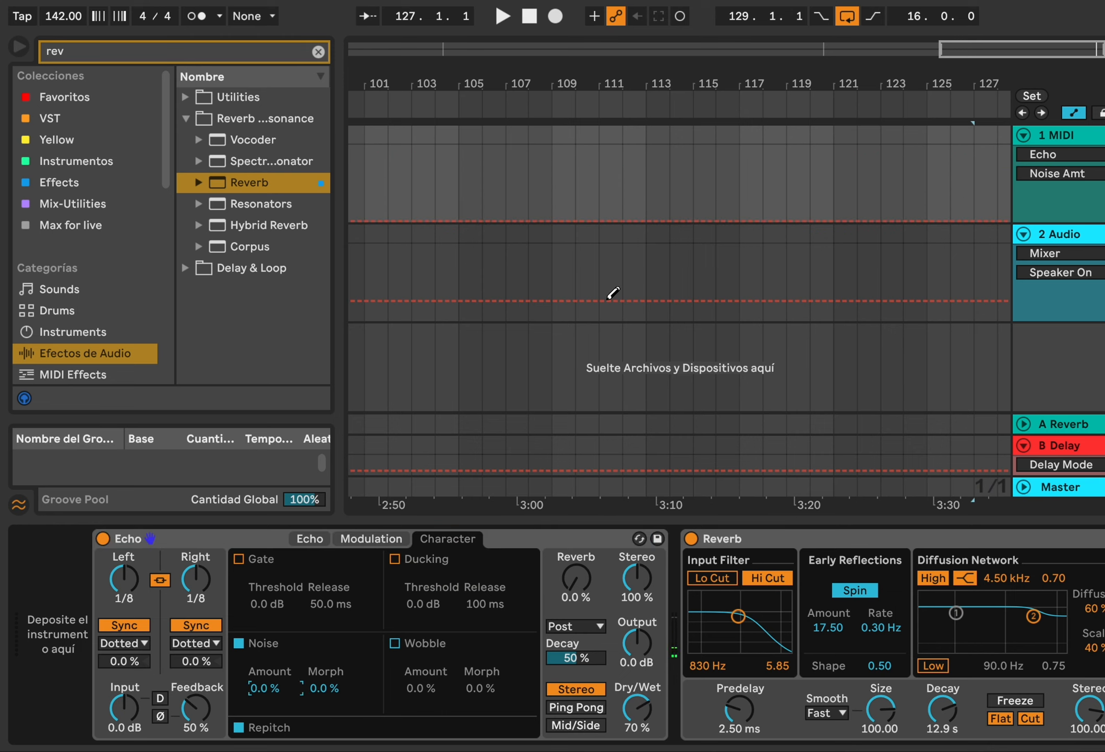
{"action": "left_click", "coordinate": [259, 42]}
{"action": "type", "text": "lfo"}
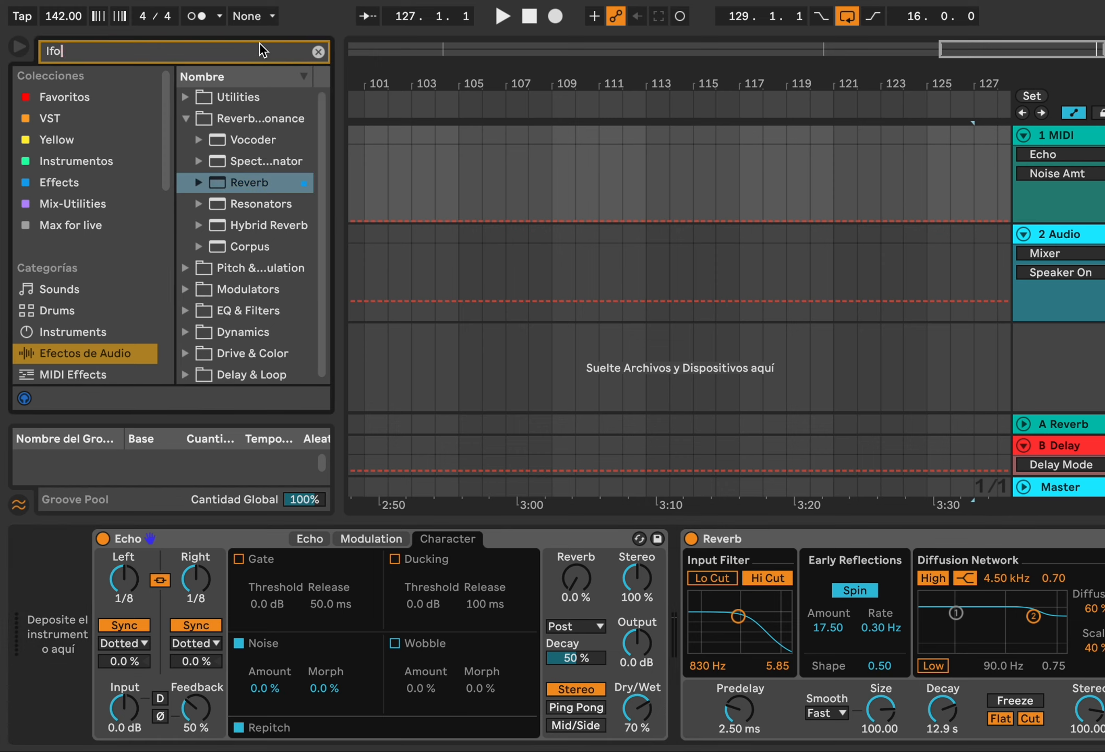
{"action": "scroll", "coordinate": [106, 265], "scroll_direction": "down", "scroll_amount": 5}
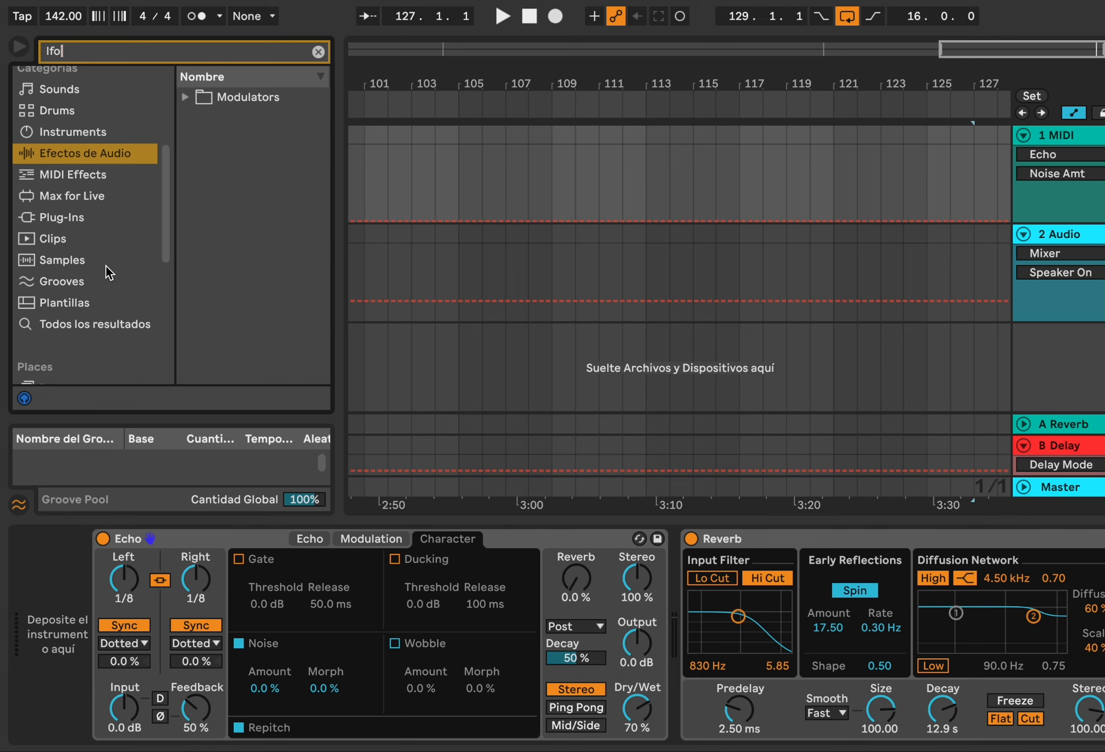
{"action": "left_click", "coordinate": [133, 319]}
Add an LFO device between Echo and Reverb and map it to the Echo's Noise Morph
{"action": "left_click_drag", "start_coordinate": [1042, 694], "coordinate": [659, 642]}
{"action": "left_click", "coordinate": [735, 566]}
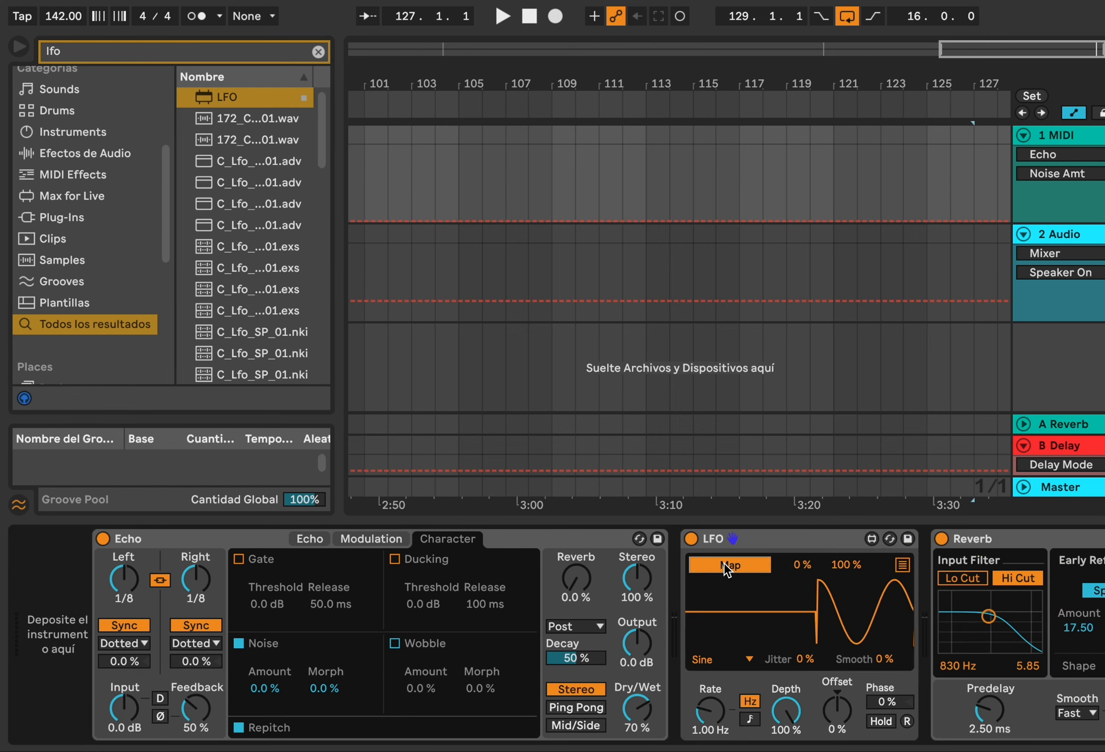
{"action": "left_click", "coordinate": [324, 688]}
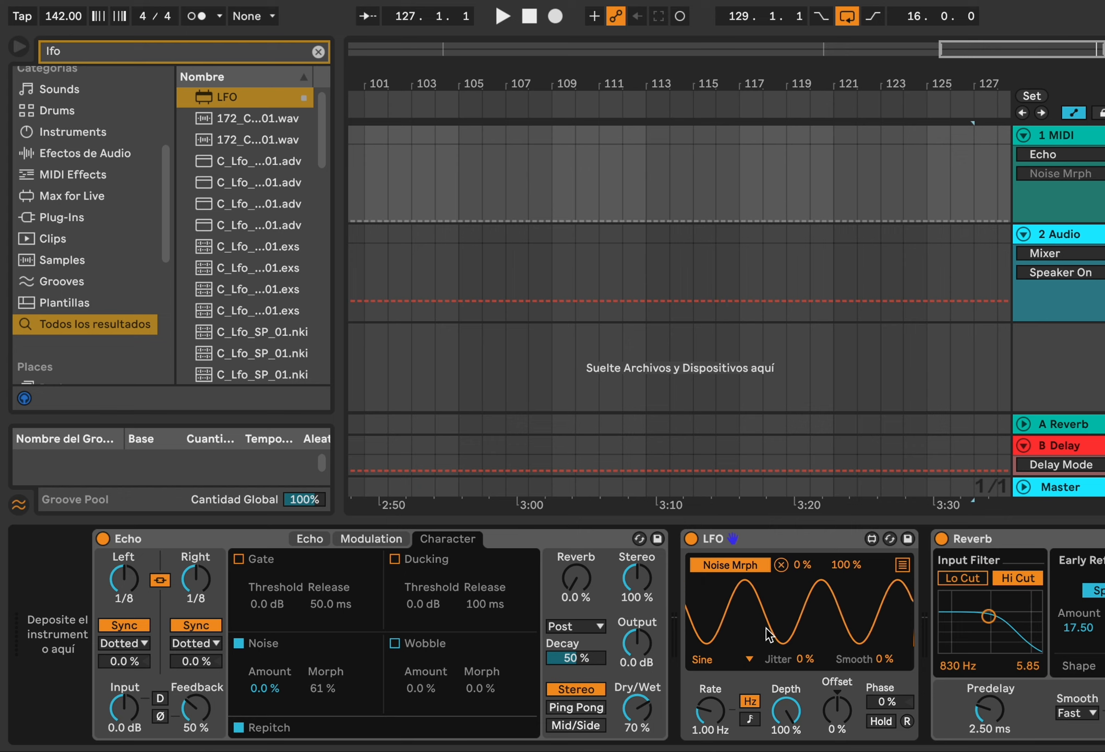
Set the Echo's Noise Amount to about 91% and the LFO's Rate to 0.09 Hz
{"action": "left_click_drag", "start_coordinate": [258, 689], "coordinate": [267, 584]}
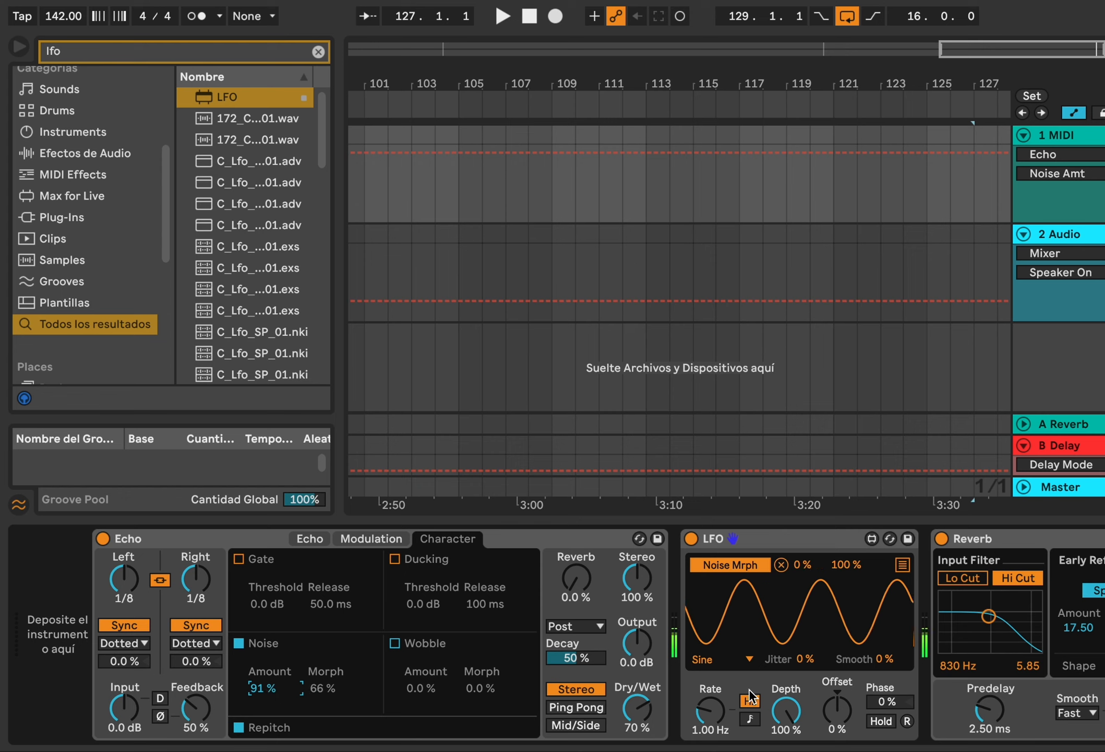
{"action": "mouse_move", "coordinate": [710, 710]}
{"action": "left_mouse_down"}
{"action": "mouse_move", "coordinate": [710, 649]}
{"action": "mouse_move", "coordinate": [711, 727]}
{"action": "left_mouse_up"}
{"action": "left_click", "coordinate": [772, 539]}
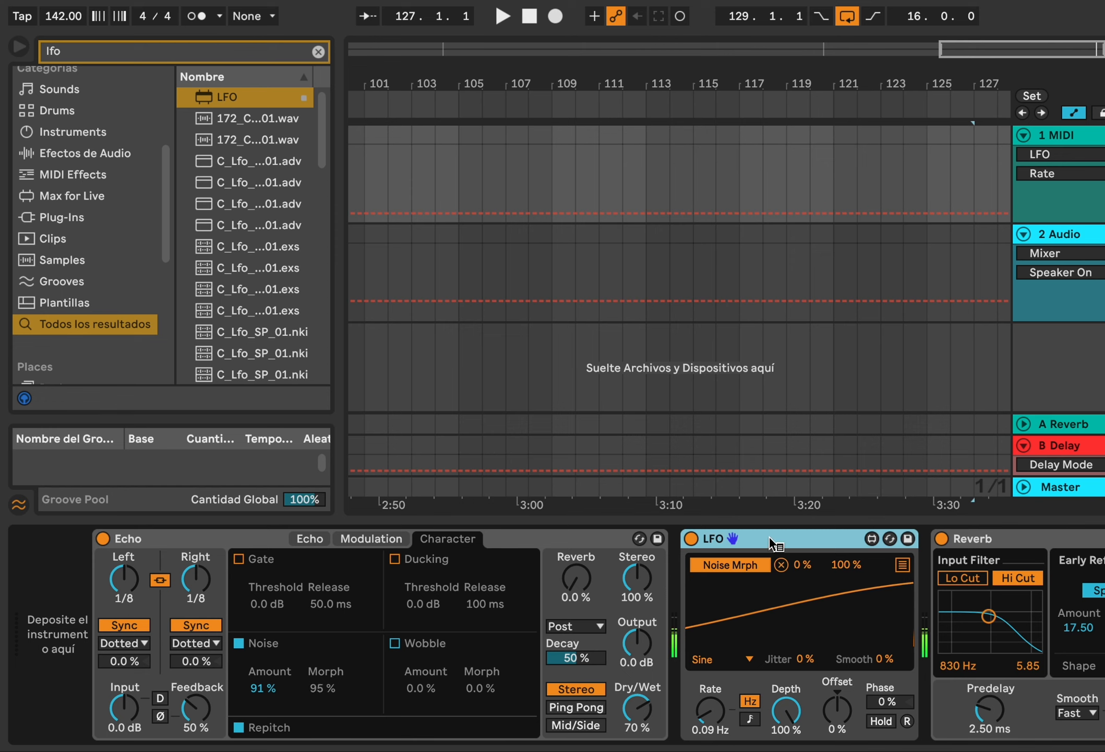
Duplicate the LFO device and fold the first LFO
{"action": "right_click", "coordinate": [769, 538]}
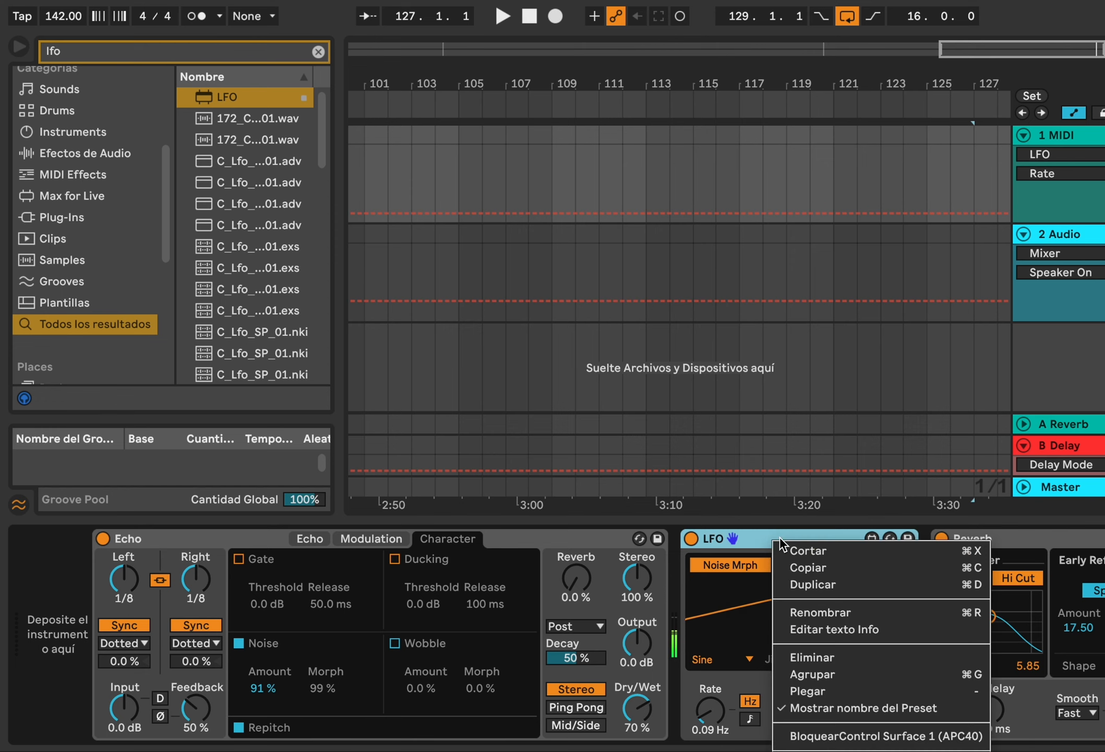
{"action": "left_click", "coordinate": [869, 589]}
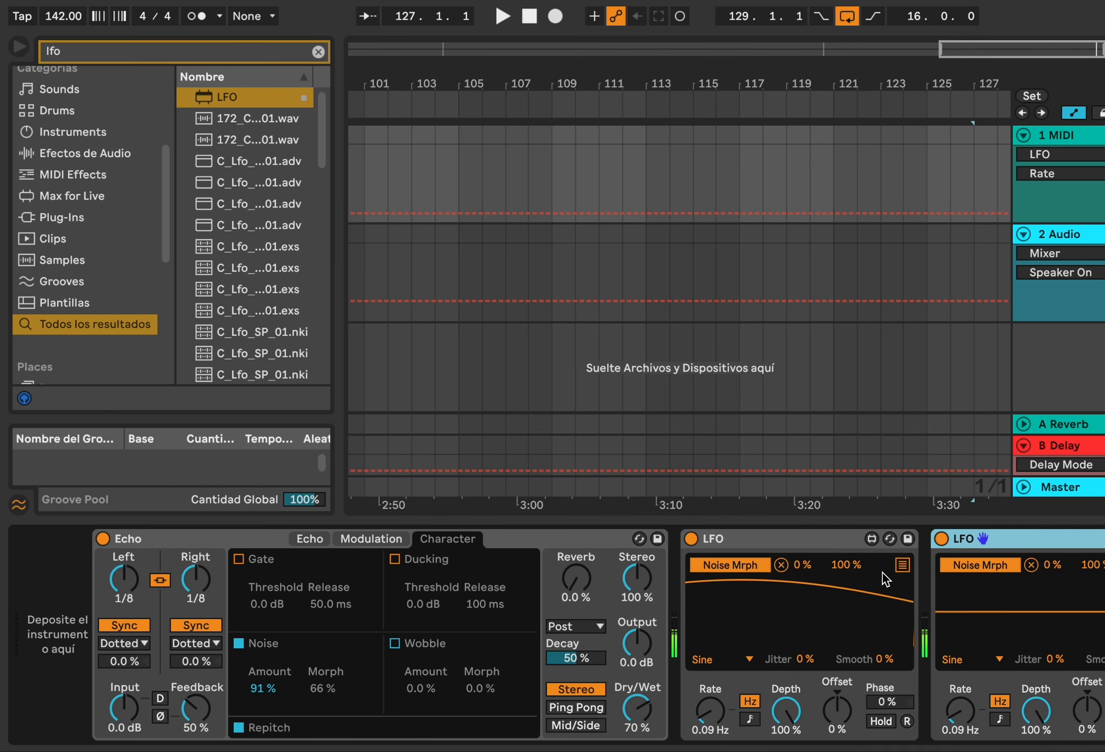
{"action": "double_click", "coordinate": [834, 536]}
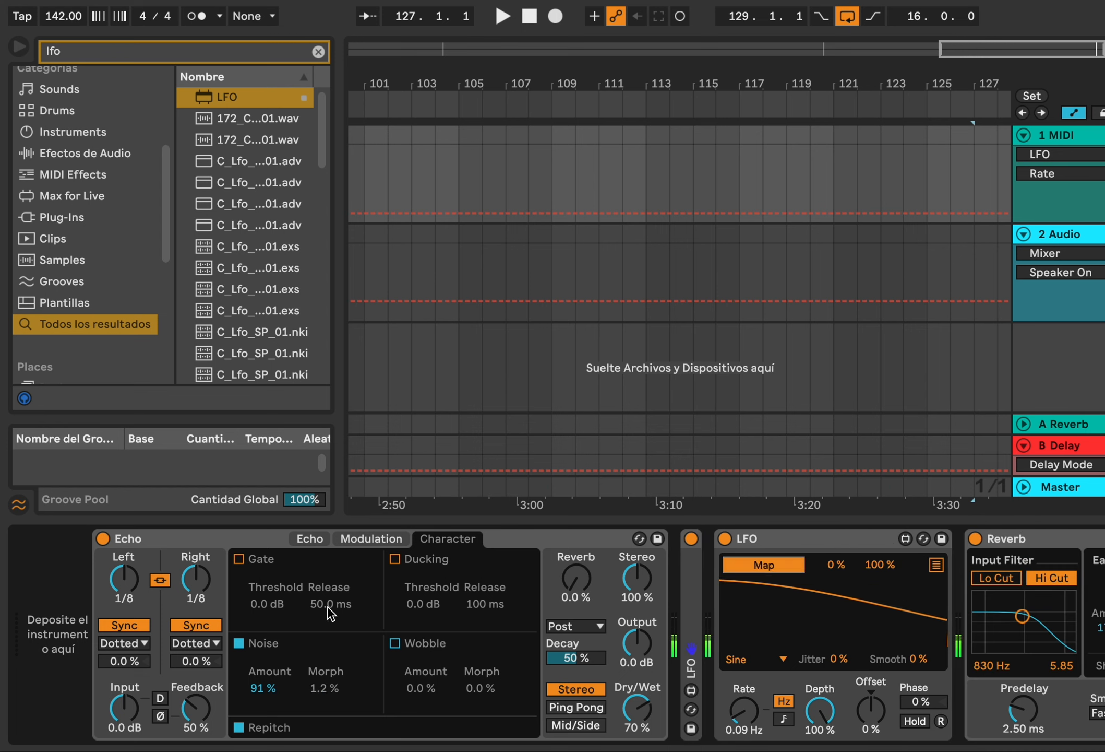
Map the second LFO to the Echo's Noise Amount and raise its Rate to about 2.21 Hz
{"action": "left_click", "coordinate": [263, 685]}
{"action": "left_click", "coordinate": [735, 722]}
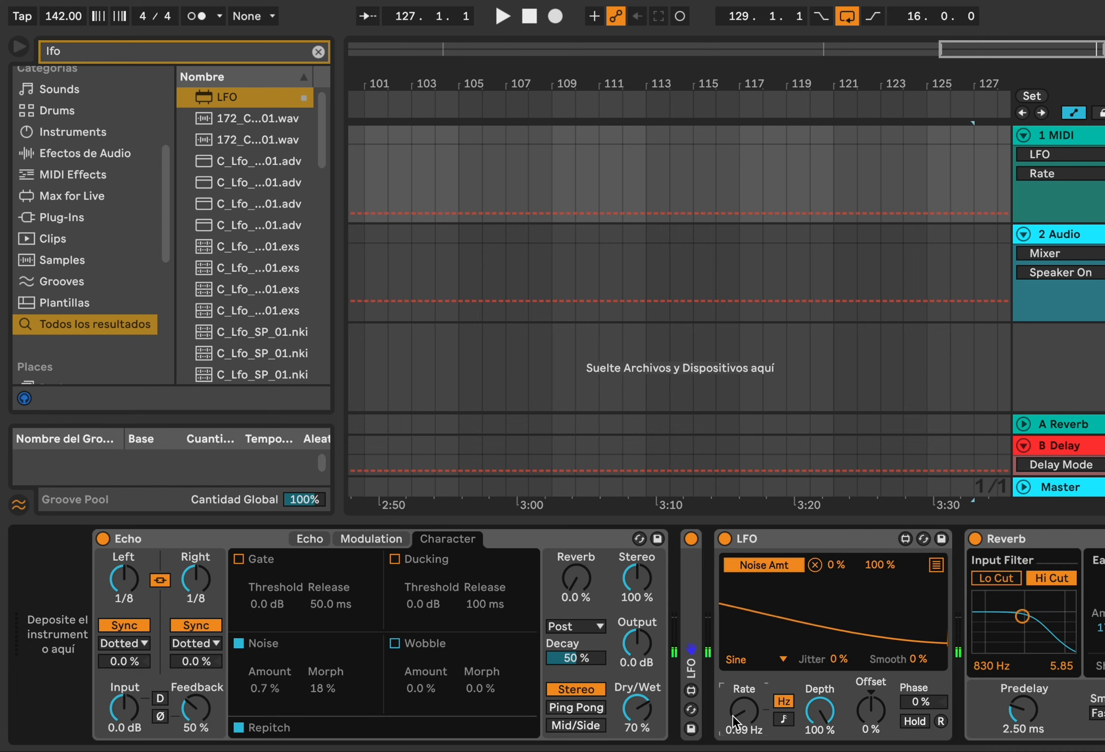
{"action": "left_click_drag", "start_coordinate": [735, 723], "coordinate": [735, 689]}
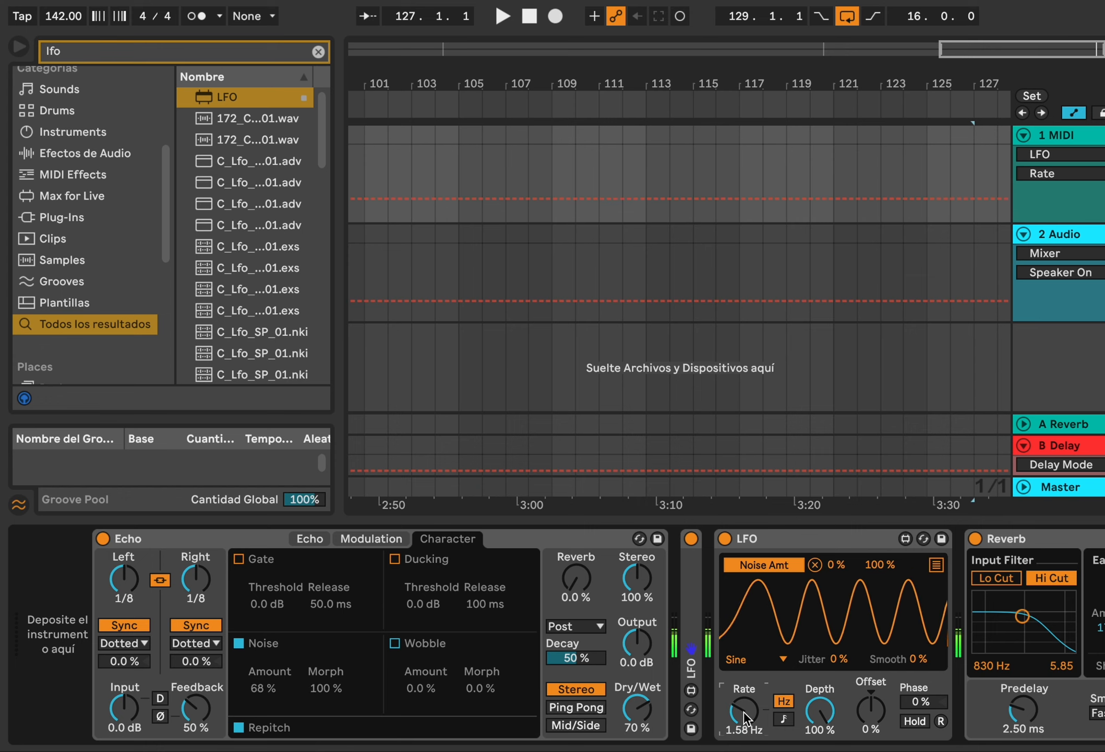
{"action": "left_click_drag", "start_coordinate": [746, 718], "coordinate": [747, 679]}
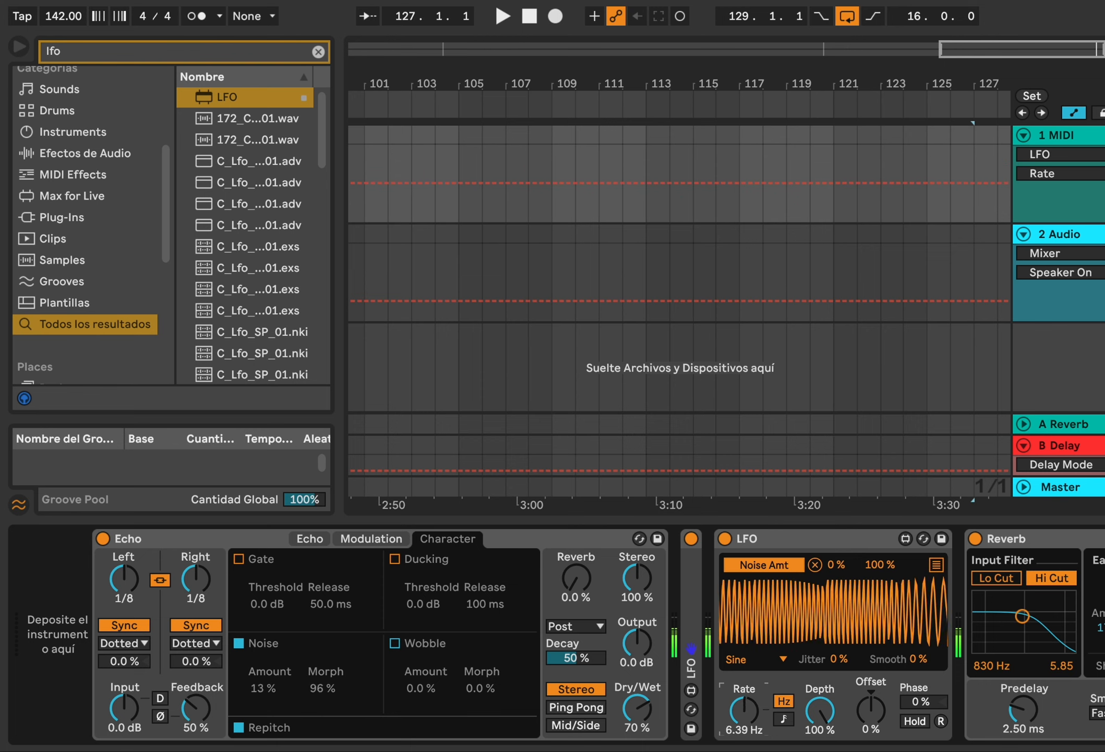
Duplicate the Noise Amount LFO and remove the copy's mapping
{"action": "right_click", "coordinate": [792, 545]}
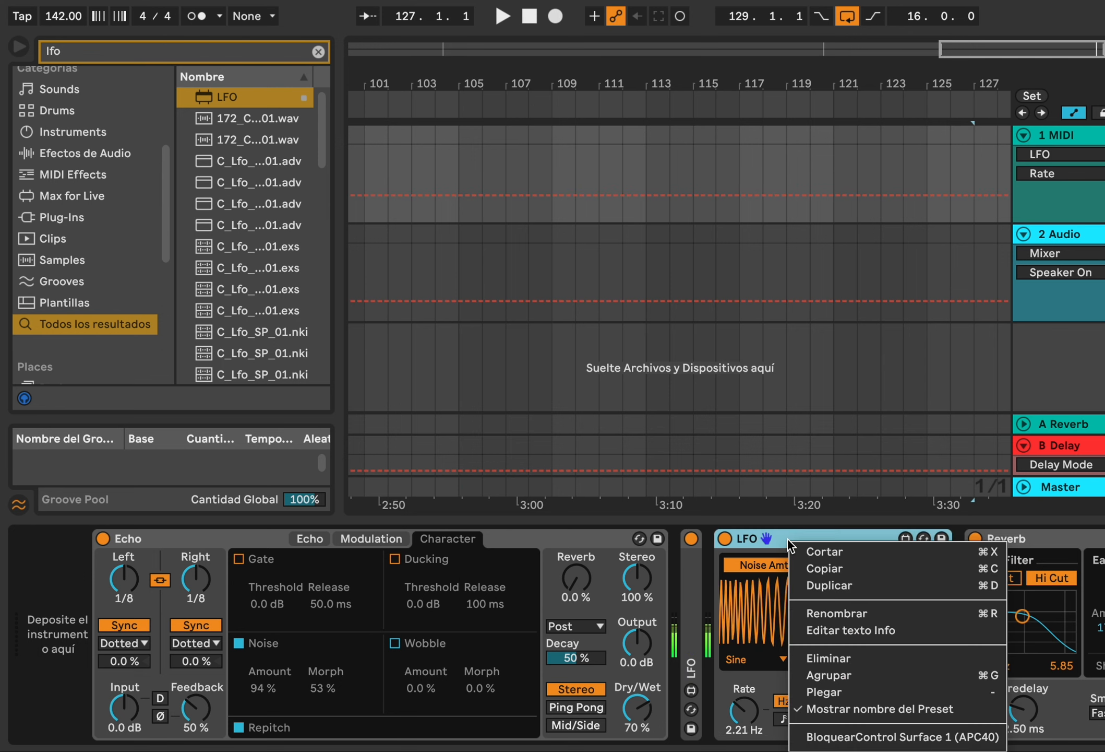
{"action": "left_click", "coordinate": [834, 586]}
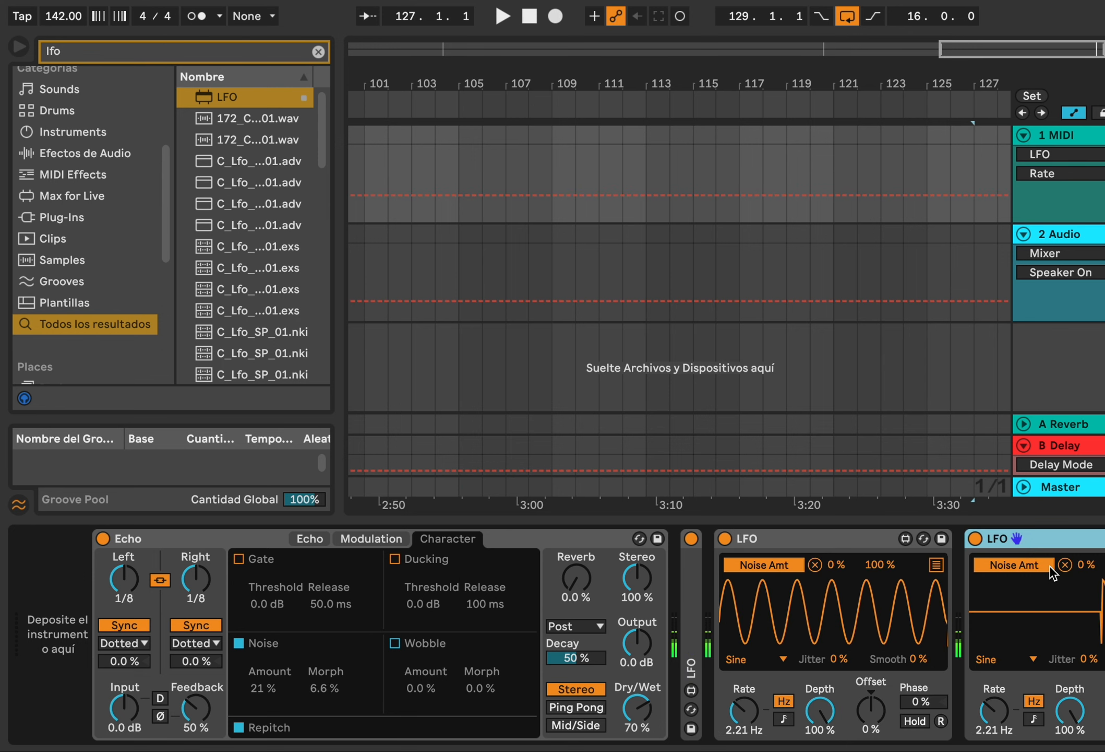
{"action": "left_click", "coordinate": [1065, 564]}
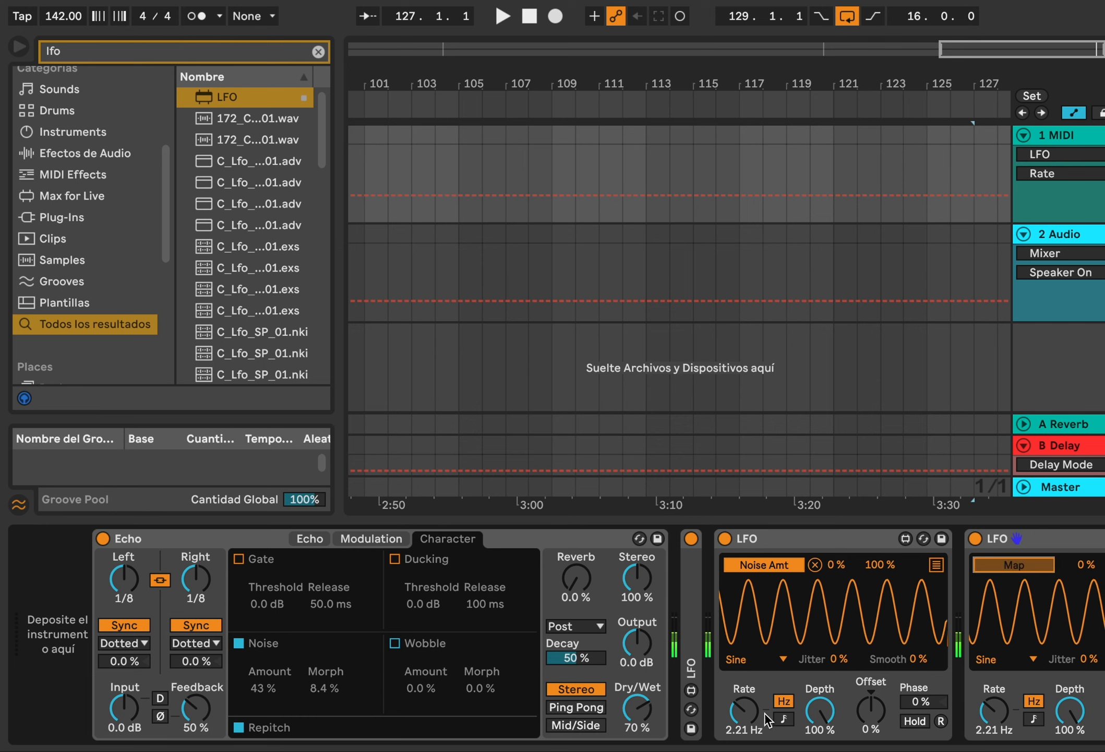
Map the third LFO to the Noise Amount LFO's Rate and lower its own Rate to about 0.13 Hz
{"action": "left_click", "coordinate": [744, 708]}
{"action": "left_click_drag", "start_coordinate": [998, 718], "coordinate": [999, 742]}
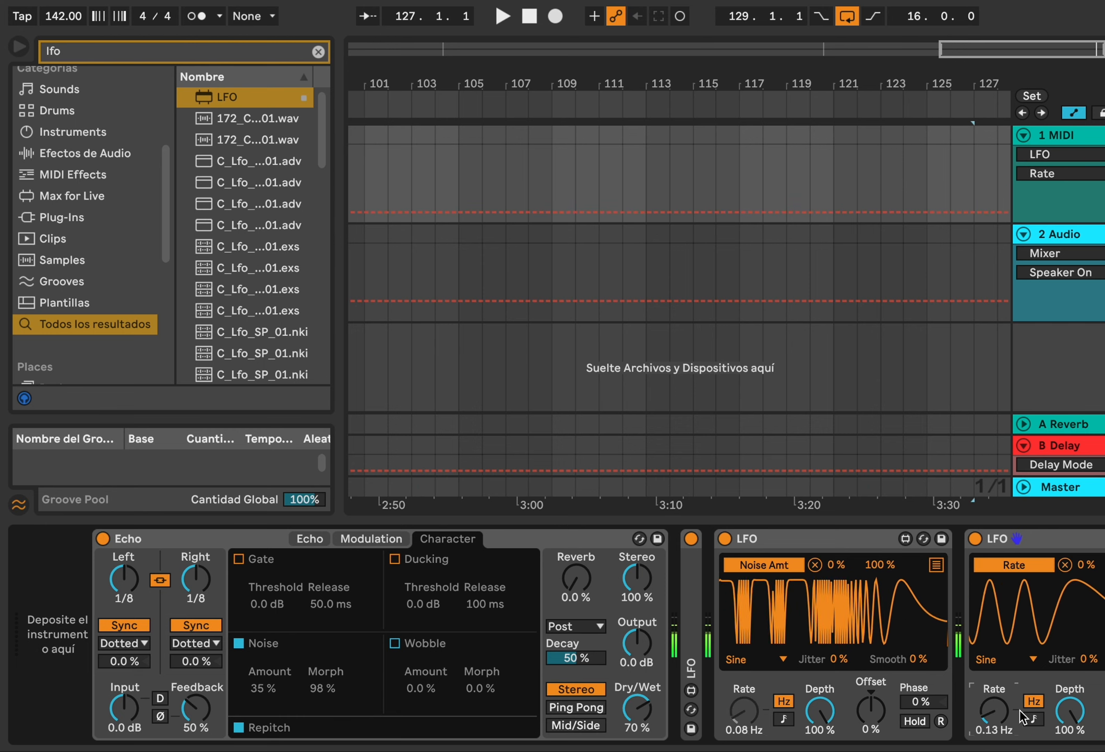
Fold the two mapped LFOs, the extra LFO and the Reverb device to compact the chain
{"action": "double_click", "coordinate": [839, 543]}
{"action": "left_click", "coordinate": [914, 564]}
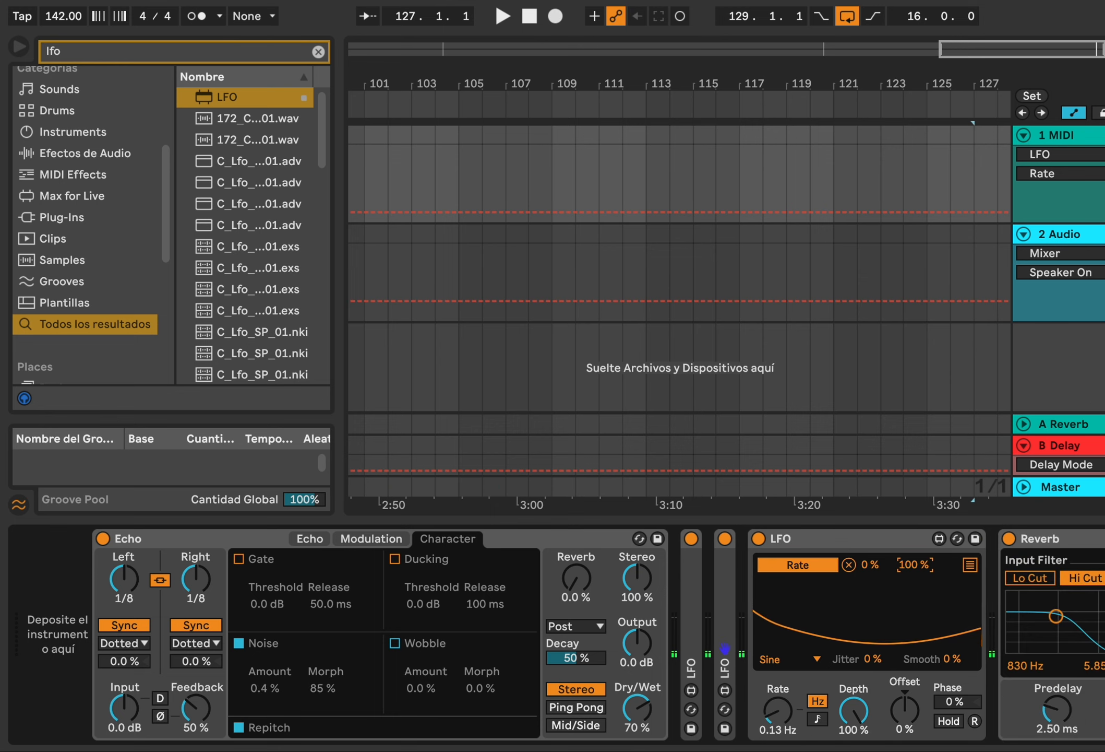
{"action": "double_click", "coordinate": [804, 541]}
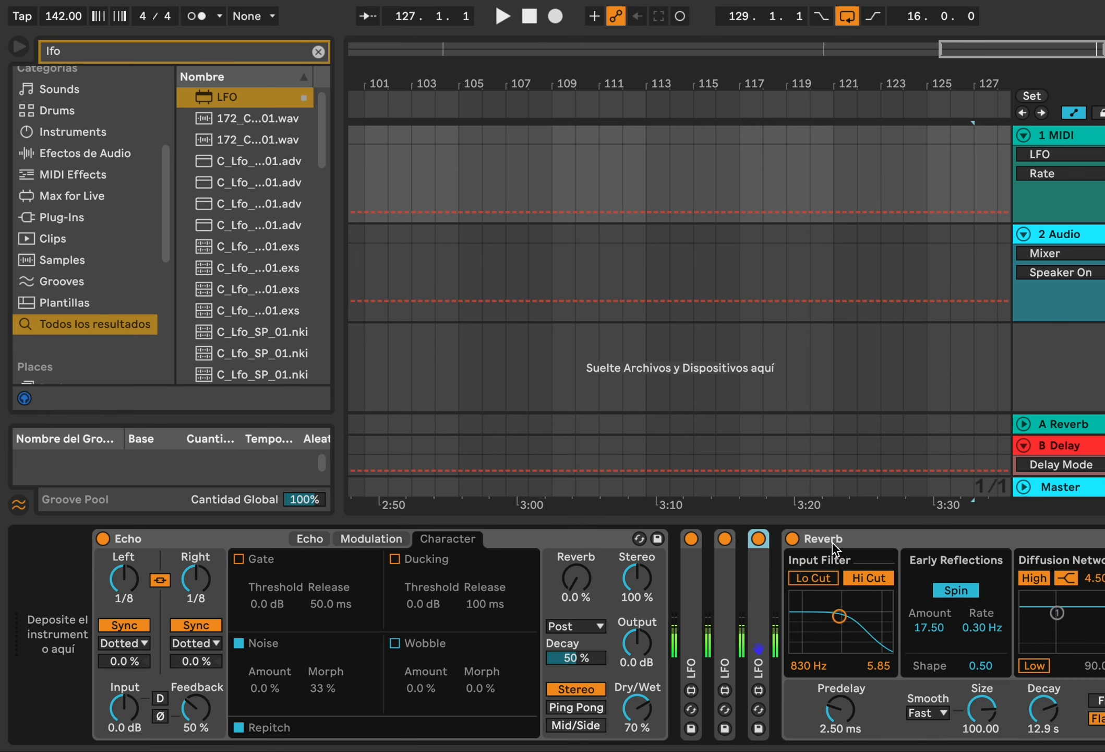
{"action": "double_click", "coordinate": [889, 537]}
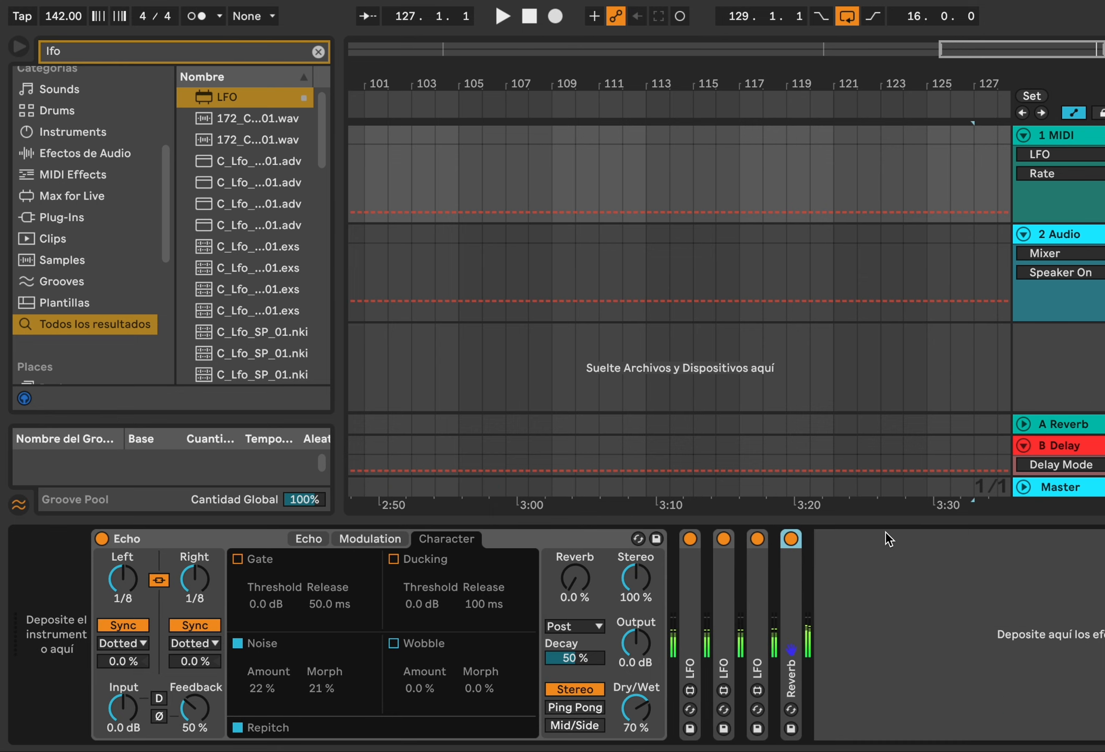
Search the browser for delay and add the Delay device at the end of the chain
{"action": "left_click", "coordinate": [317, 52]}
{"action": "type", "text": "delay"}
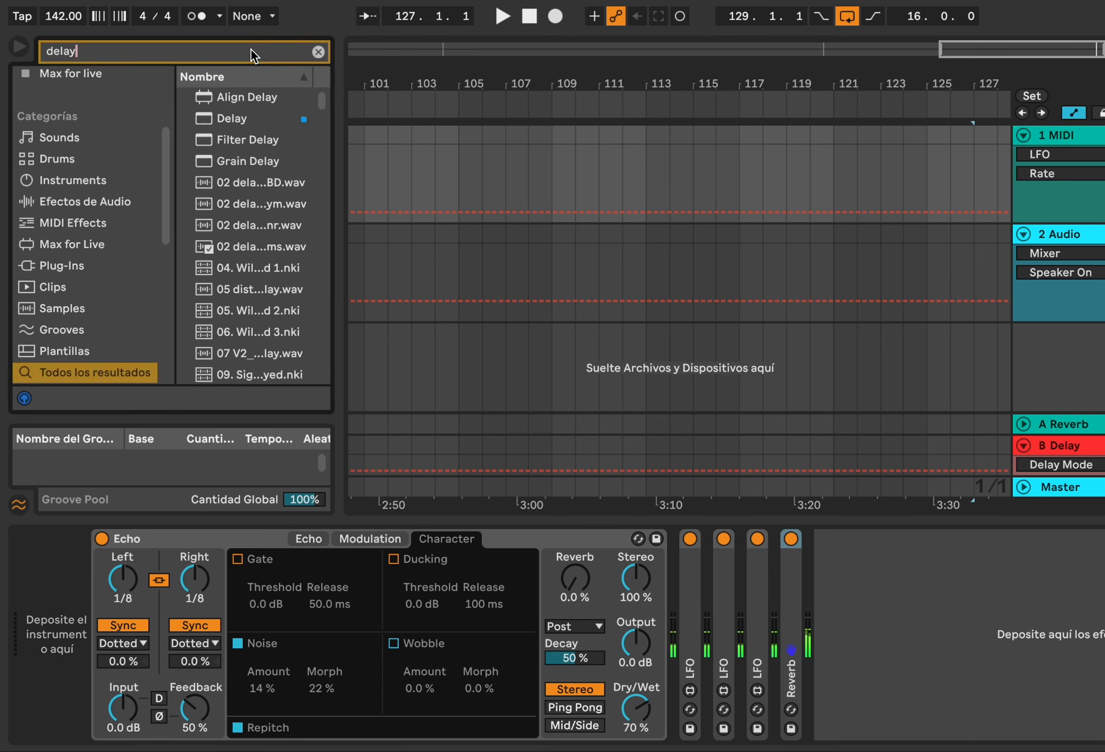
{"action": "double_click", "coordinate": [232, 118]}
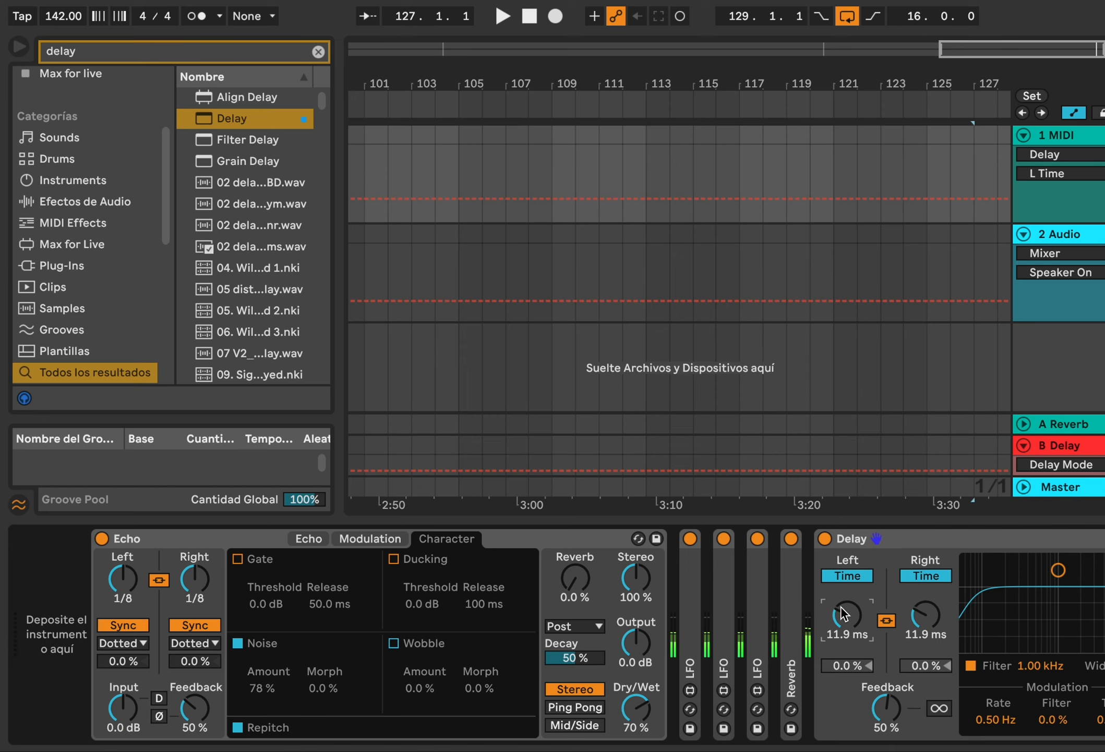
Search the browser for rev and add a Reverb device after the Delay
{"action": "left_click", "coordinate": [316, 53]}
{"action": "type", "text": "rev"}
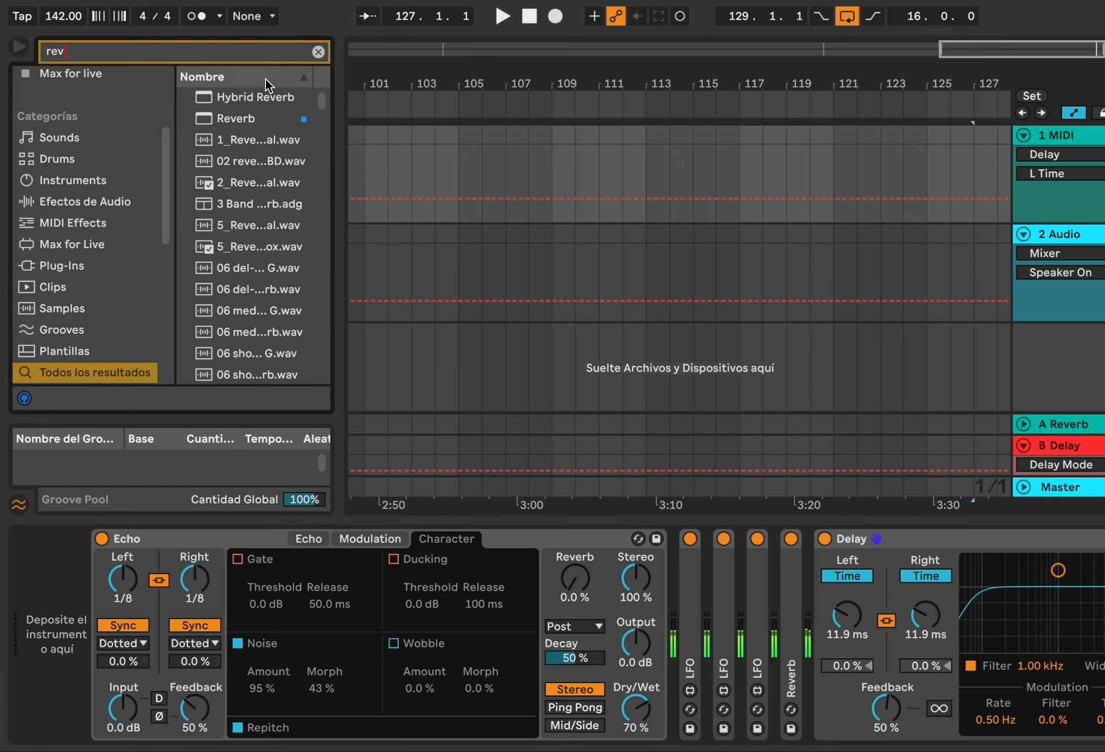
{"action": "left_click", "coordinate": [254, 117]}
{"action": "double_click", "coordinate": [254, 118]}
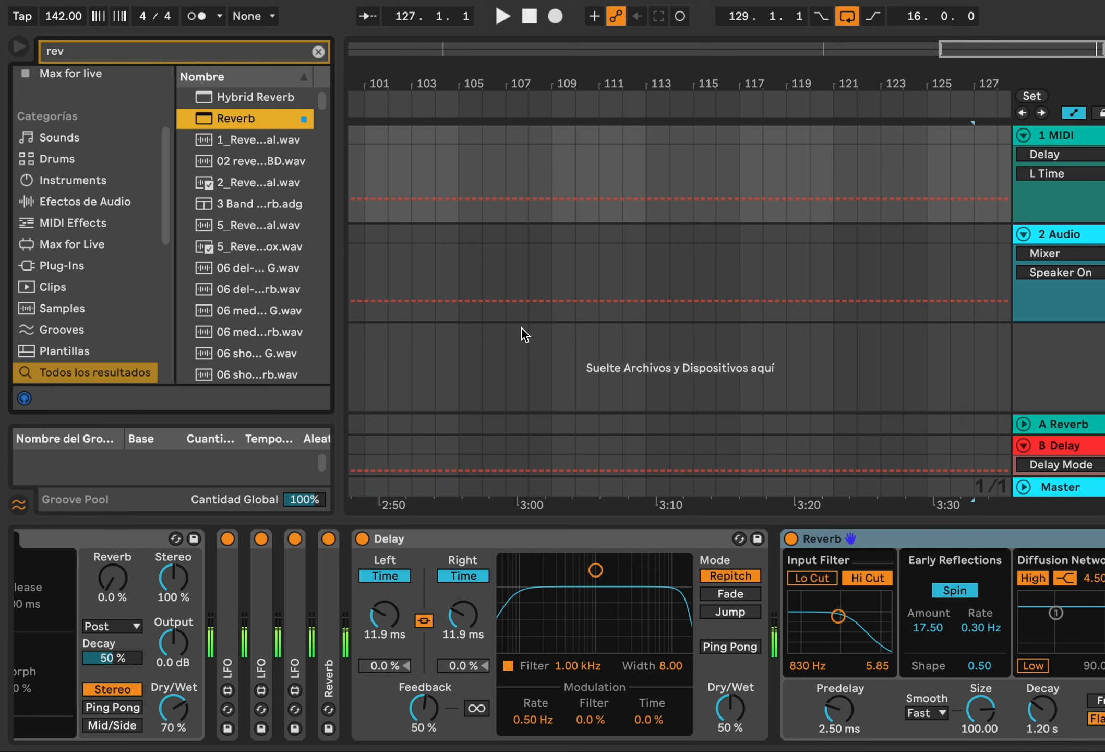
Fold the Delay and set the new Reverb's Decay to about 9.38 s and Dry/Wet to about 72%
{"action": "double_click", "coordinate": [606, 540]}
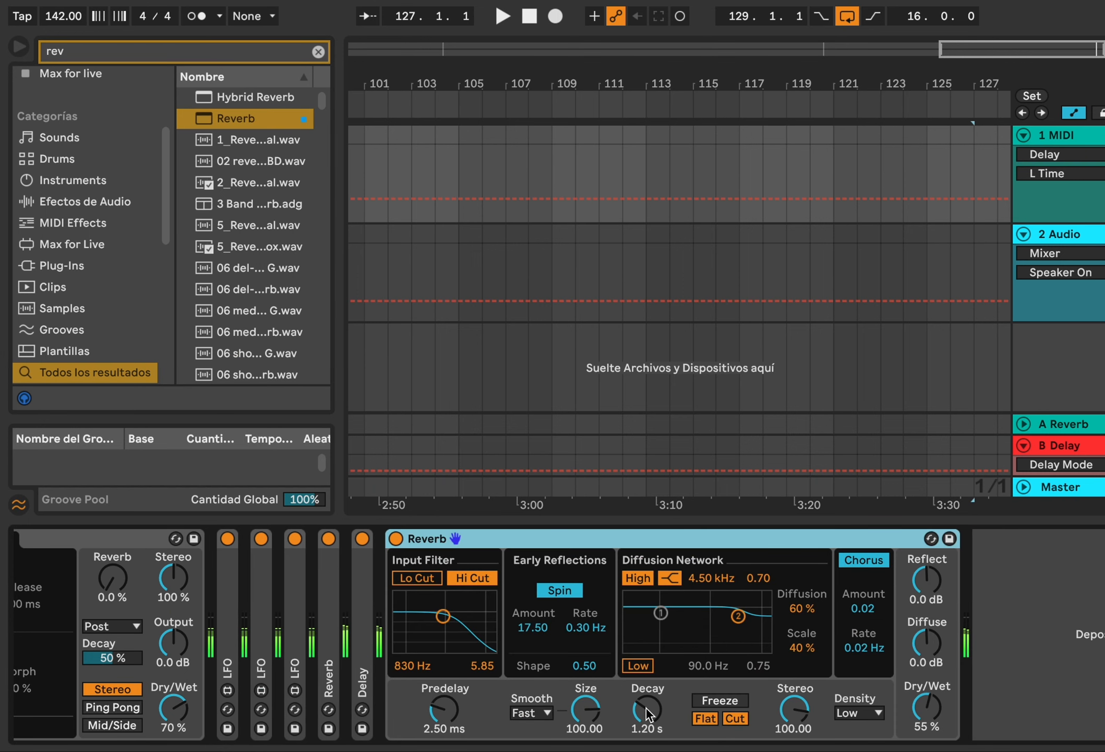
{"action": "left_click", "coordinate": [647, 709]}
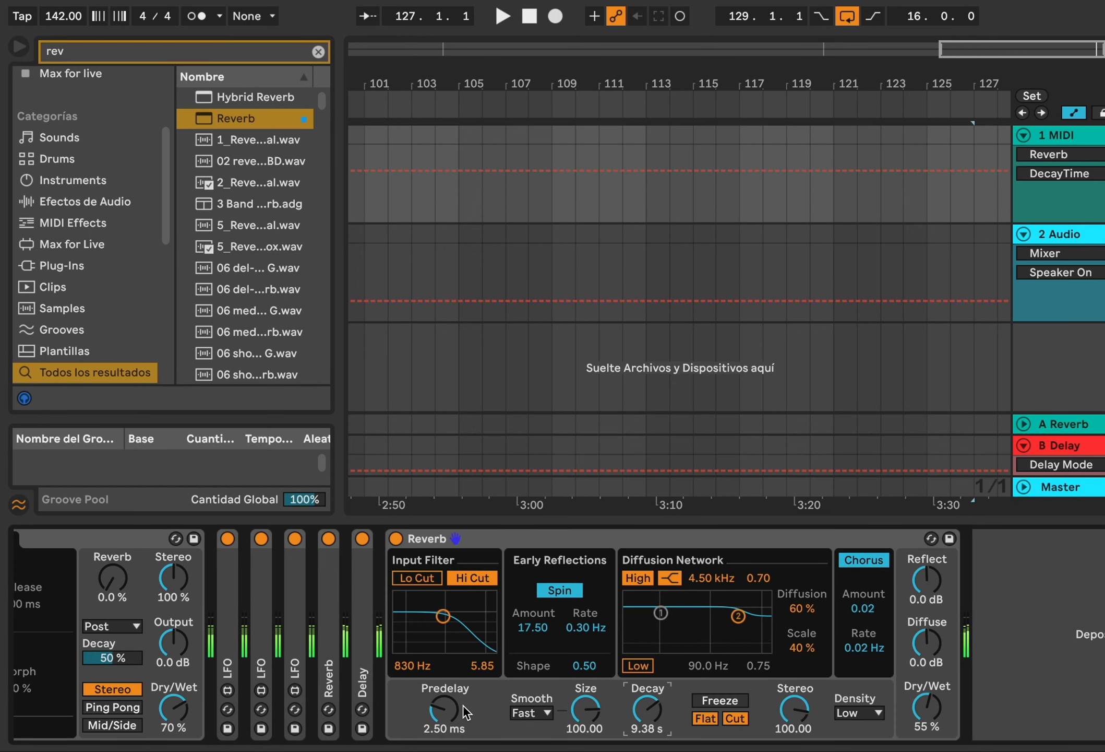
{"action": "left_click_drag", "start_coordinate": [917, 697], "coordinate": [918, 566]}
{"action": "scroll", "coordinate": [345, 619], "scroll_direction": "left", "scroll_amount": 9}
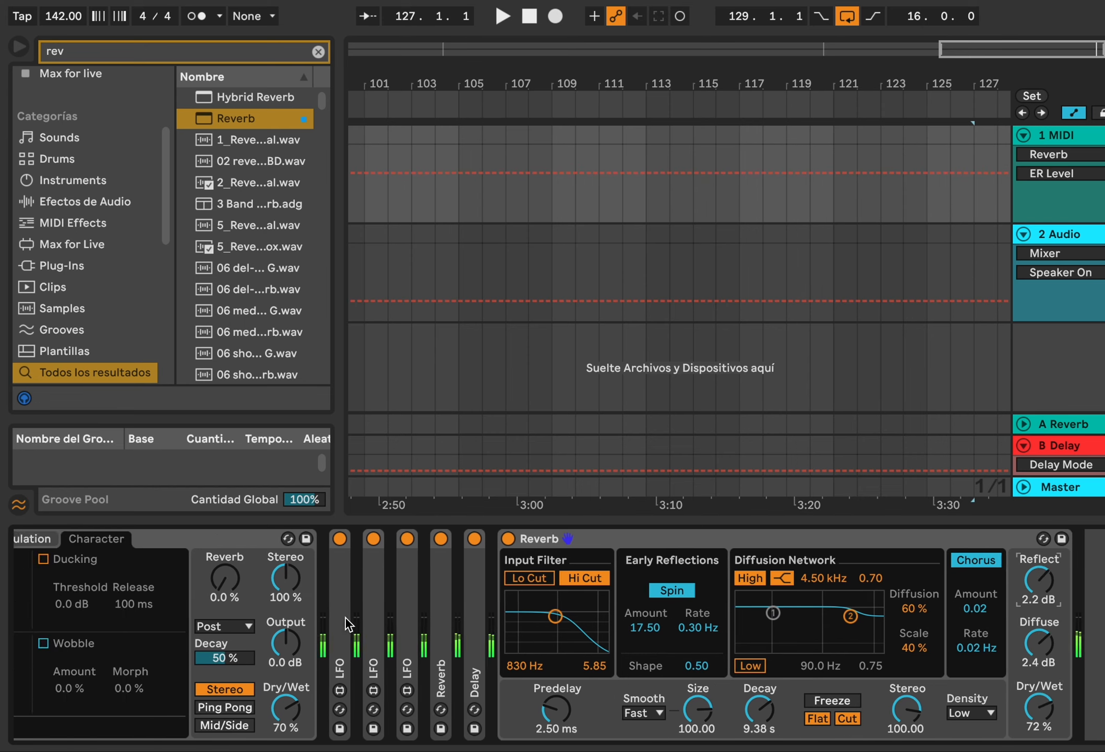
{"action": "scroll", "coordinate": [379, 616], "scroll_direction": "right", "scroll_amount": 9}
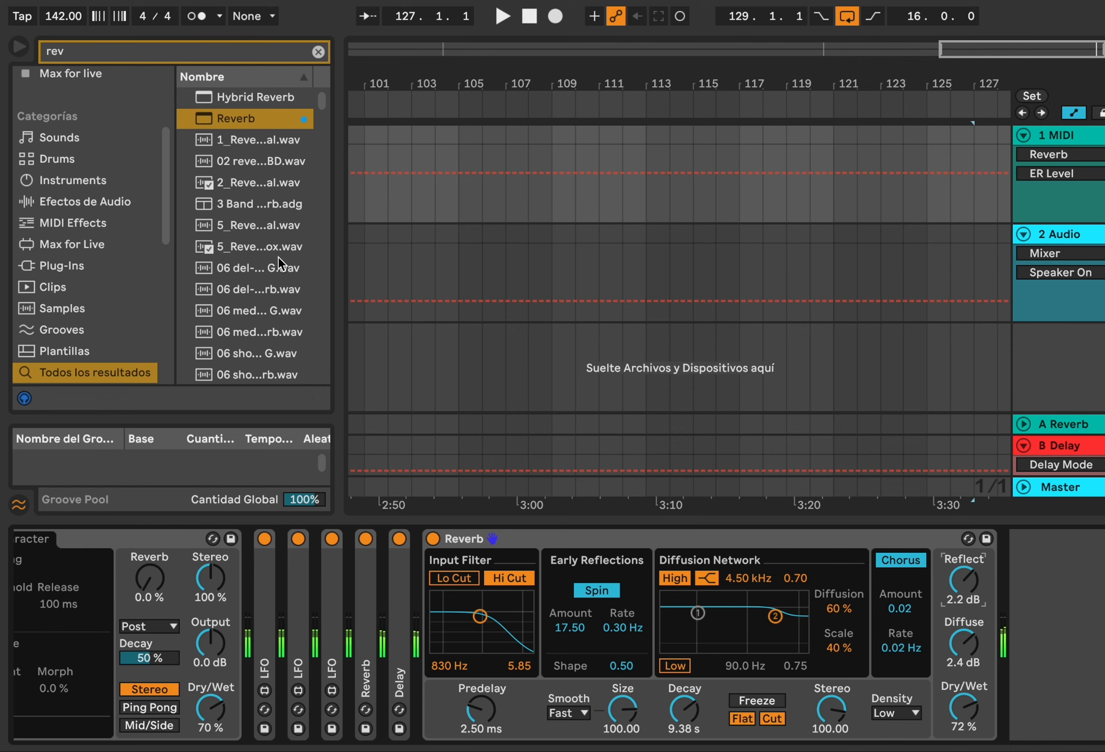
Search for lfo, insert an LFO right after the Delay, and unfold the Delay
{"action": "left_click", "coordinate": [271, 51]}
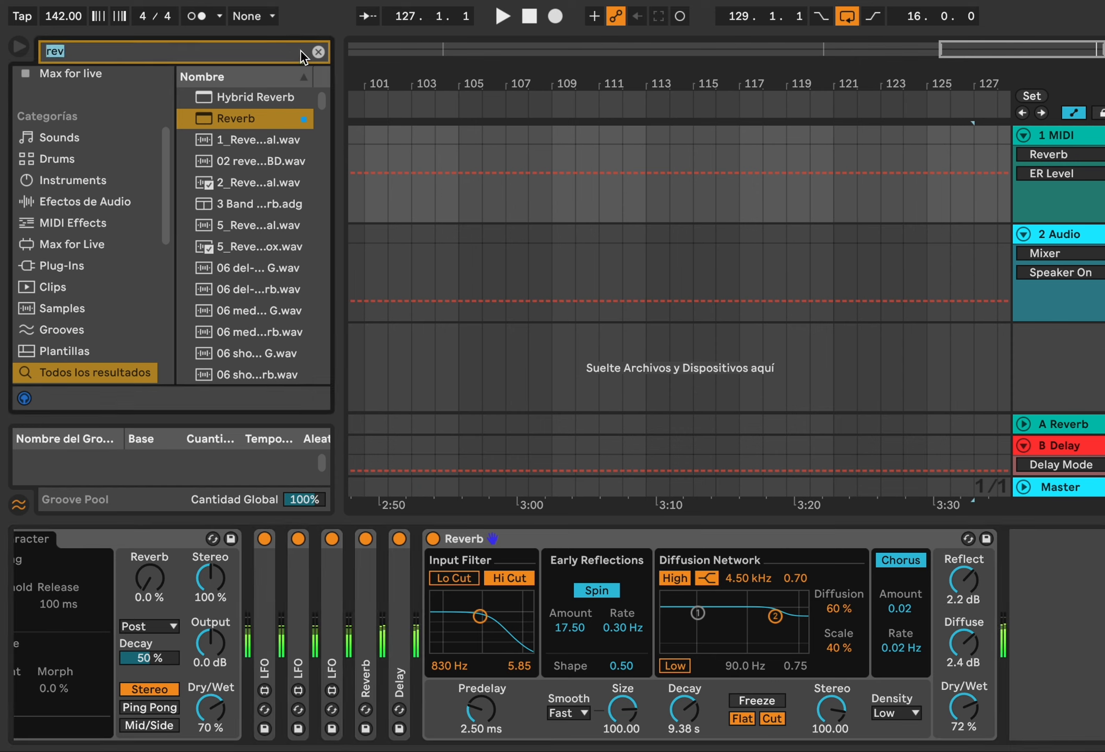
{"action": "type", "text": "lfo"}
{"action": "left_click_drag", "start_coordinate": [222, 99], "coordinate": [460, 658]}
{"action": "double_click", "coordinate": [401, 600]}
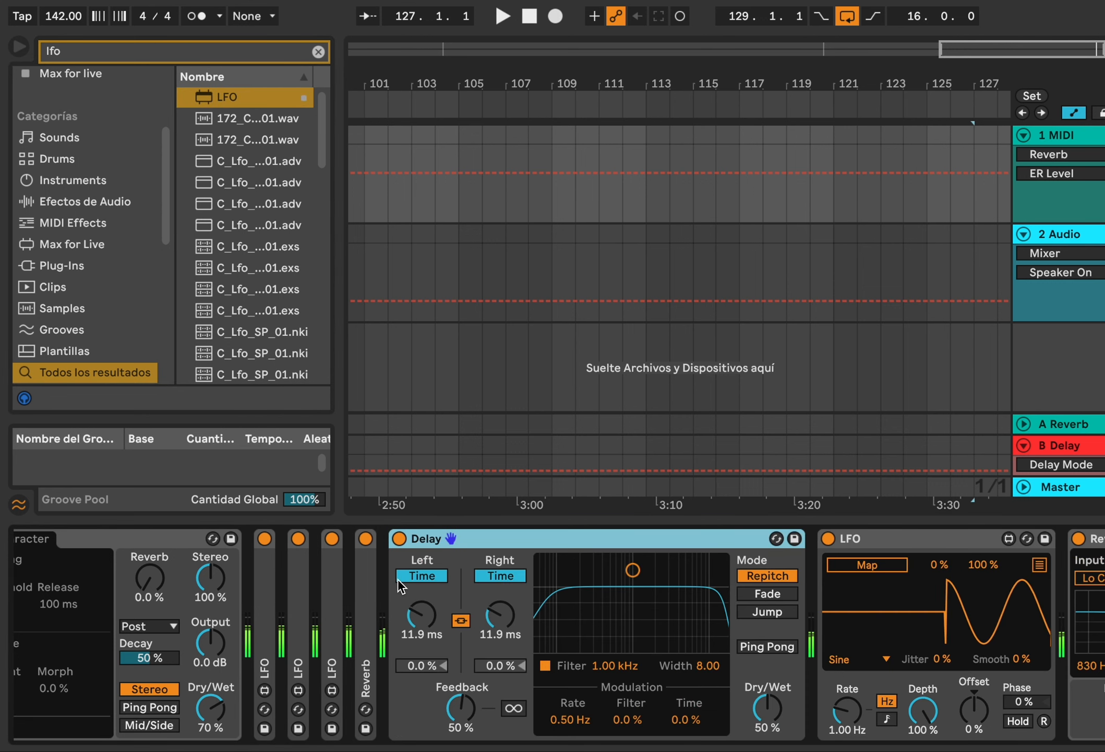
Map the new LFO to the Delay's Left Time with a 60% range and set its Rate to about 0.18 Hz
{"action": "left_click", "coordinate": [867, 564]}
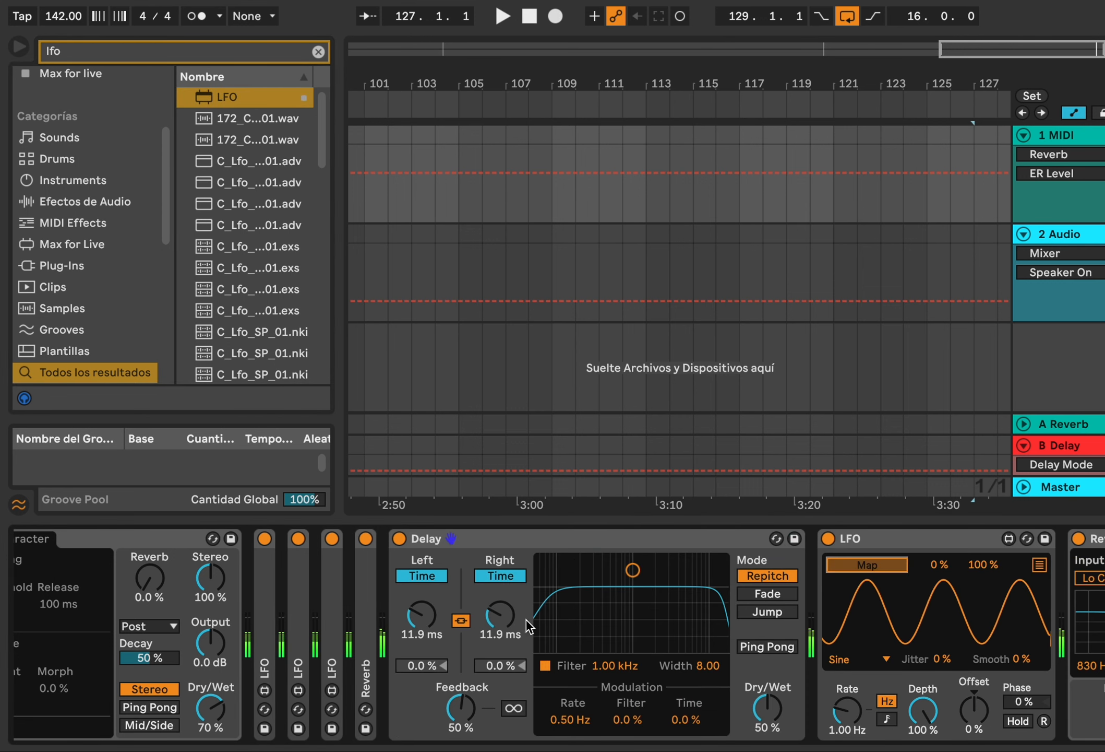
{"action": "left_click", "coordinate": [984, 565]}
{"action": "left_click_drag", "start_coordinate": [974, 567], "coordinate": [974, 590]}
{"action": "left_click", "coordinate": [425, 614]}
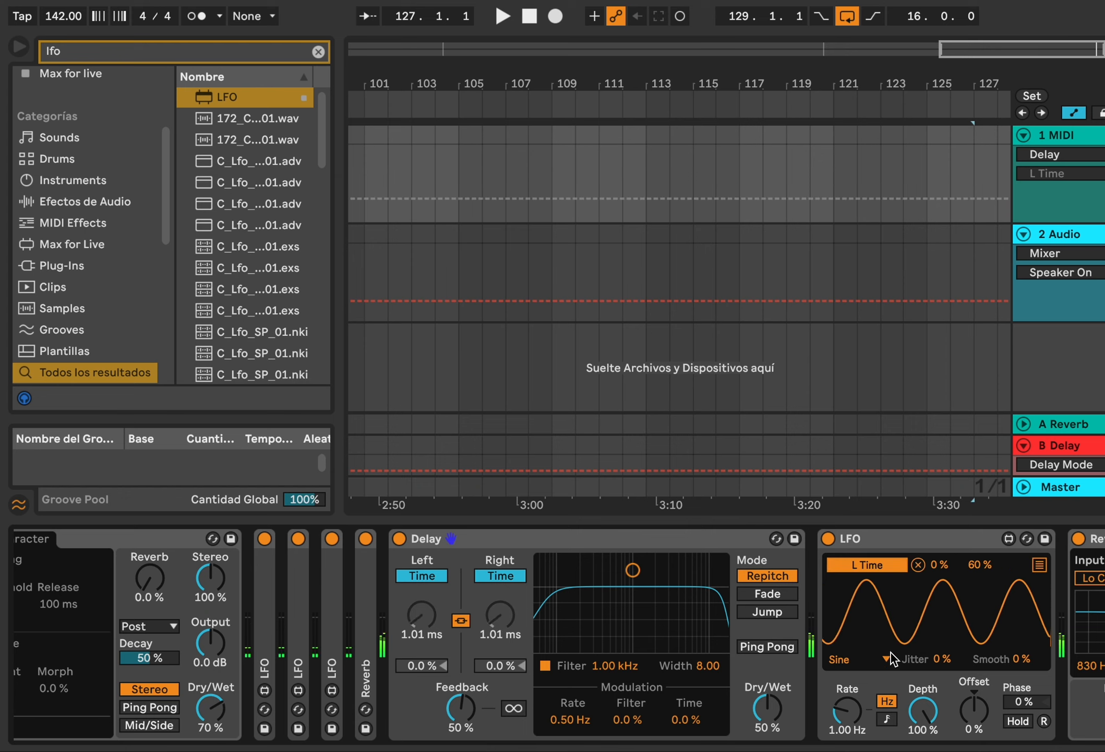
{"action": "mouse_move", "coordinate": [847, 710]}
{"action": "left_mouse_down"}
{"action": "mouse_move", "coordinate": [847, 699]}
{"action": "mouse_move", "coordinate": [847, 716]}
{"action": "left_mouse_up"}
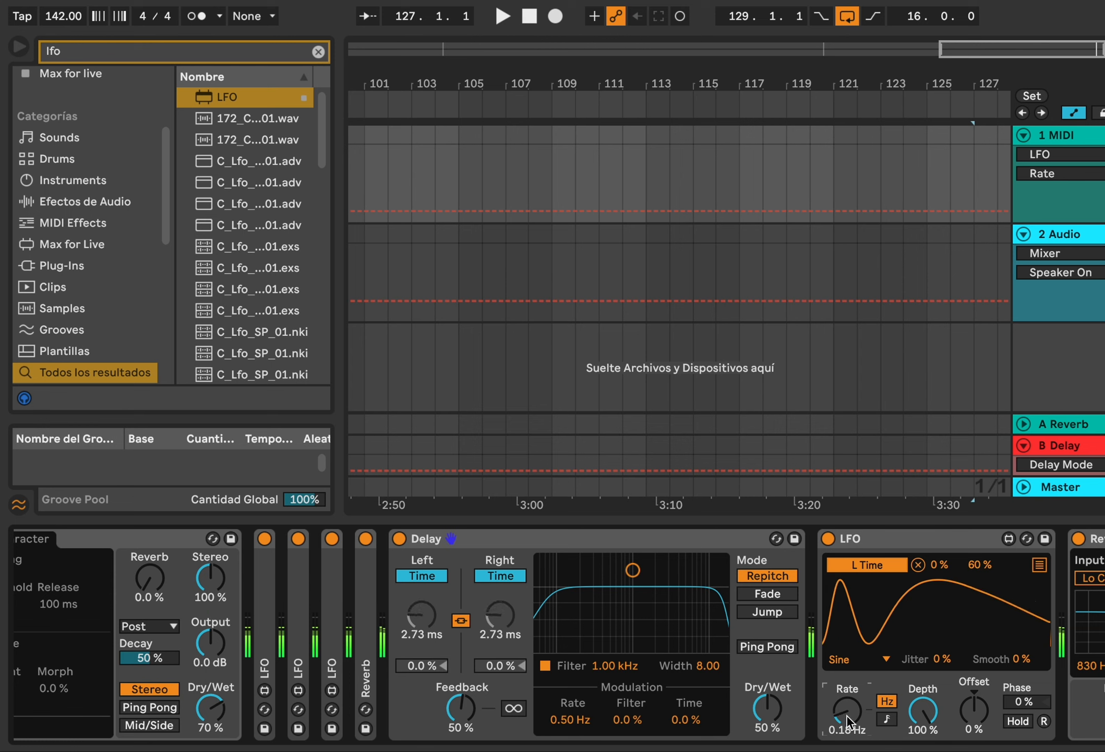
Fold the Delay, search for filt, and add an Auto Filter at the end of the chain
{"action": "double_click", "coordinate": [683, 536]}
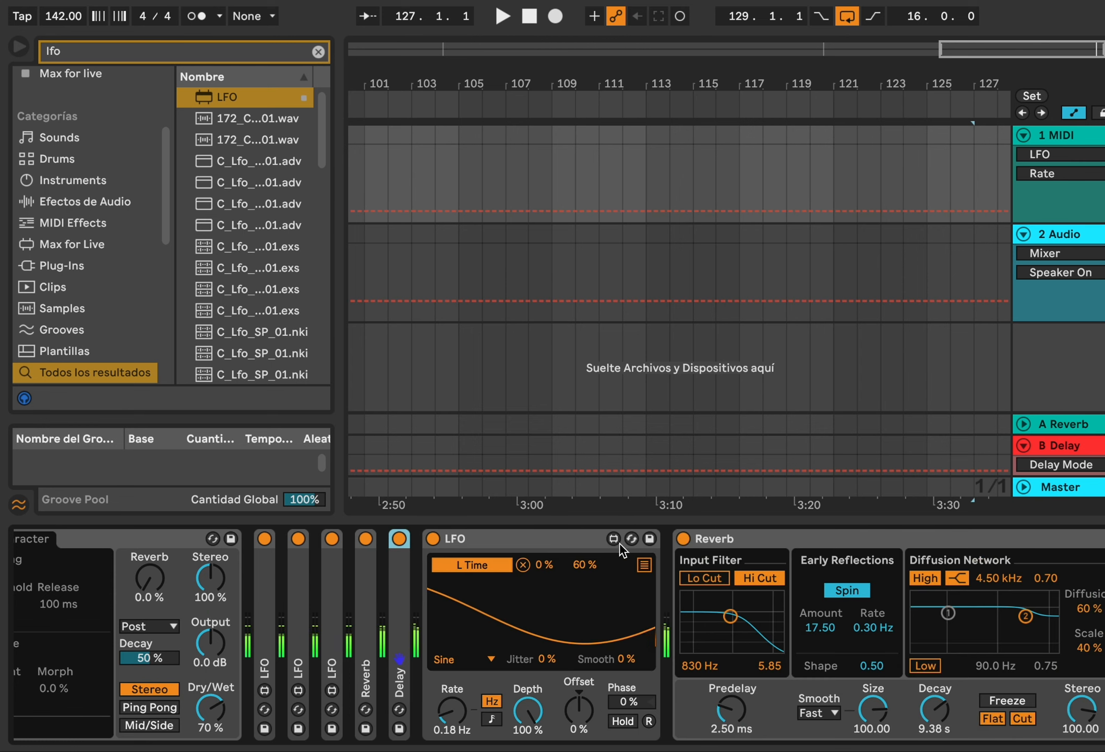
{"action": "left_click", "coordinate": [316, 52]}
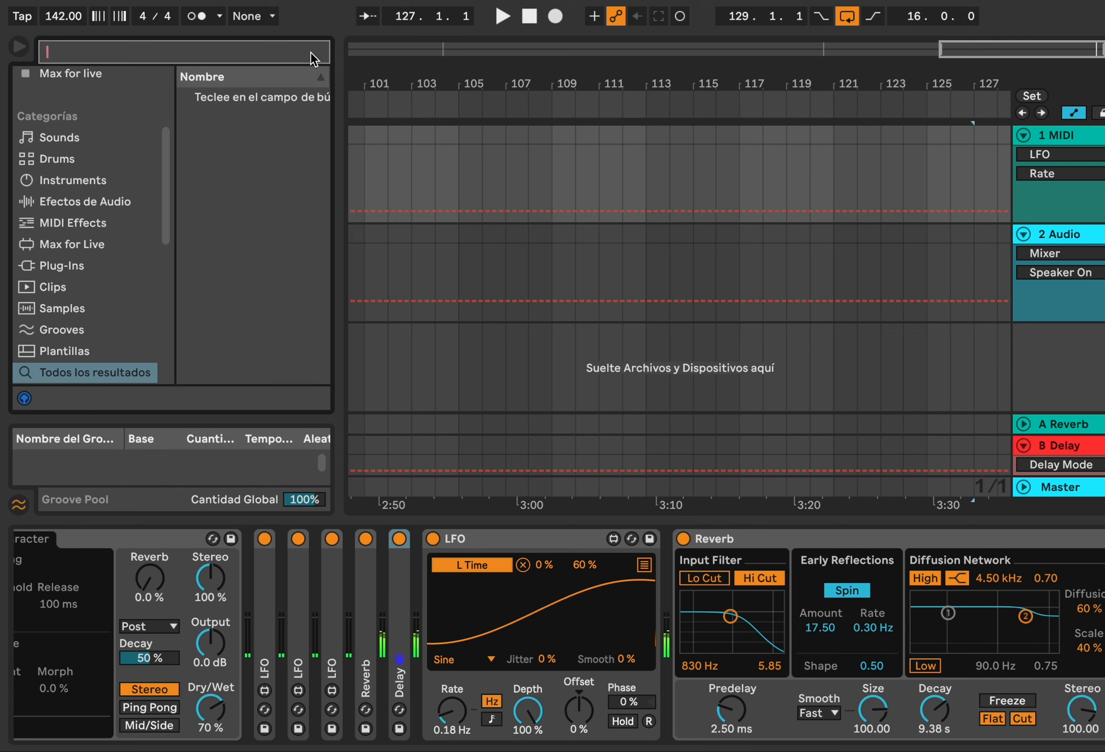
{"action": "type", "text": "filt"}
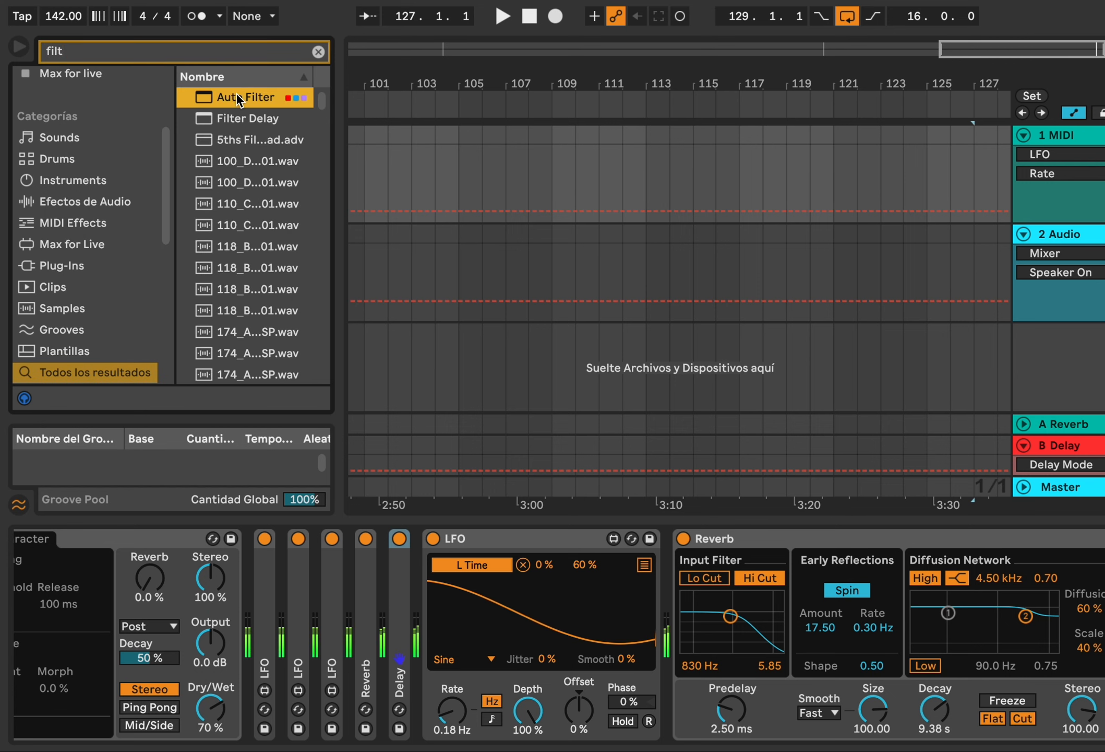
{"action": "left_click_drag", "start_coordinate": [236, 94], "coordinate": [751, 441]}
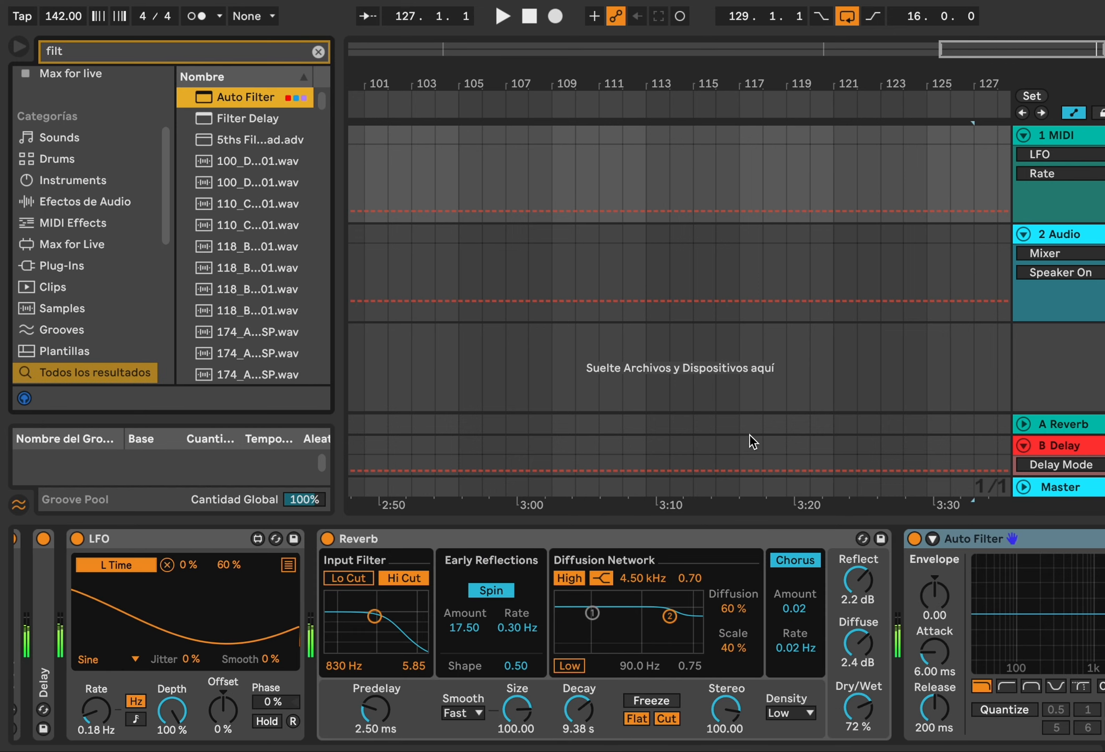
Fold the Reverb and set the Auto Filter to band-pass at about 323 Hz with about 49% resonance
{"action": "double_click", "coordinate": [679, 537]}
{"action": "left_click", "coordinate": [454, 688]}
{"action": "left_click", "coordinate": [479, 686]}
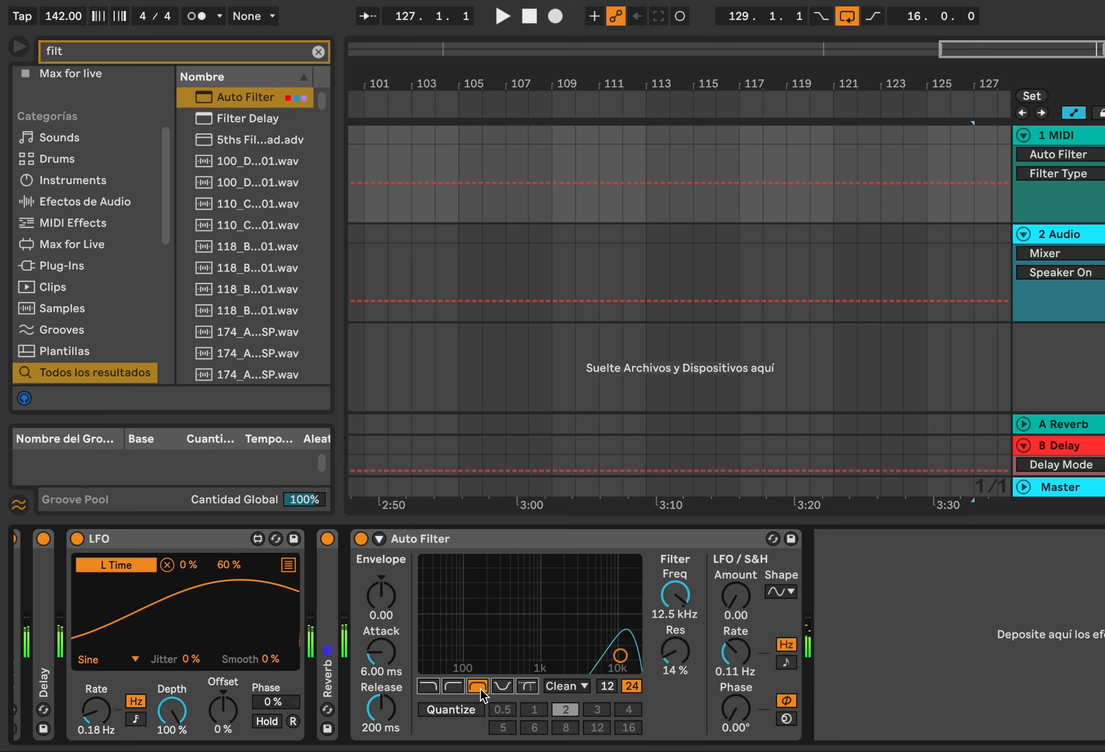
{"action": "left_click_drag", "start_coordinate": [621, 655], "coordinate": [504, 624]}
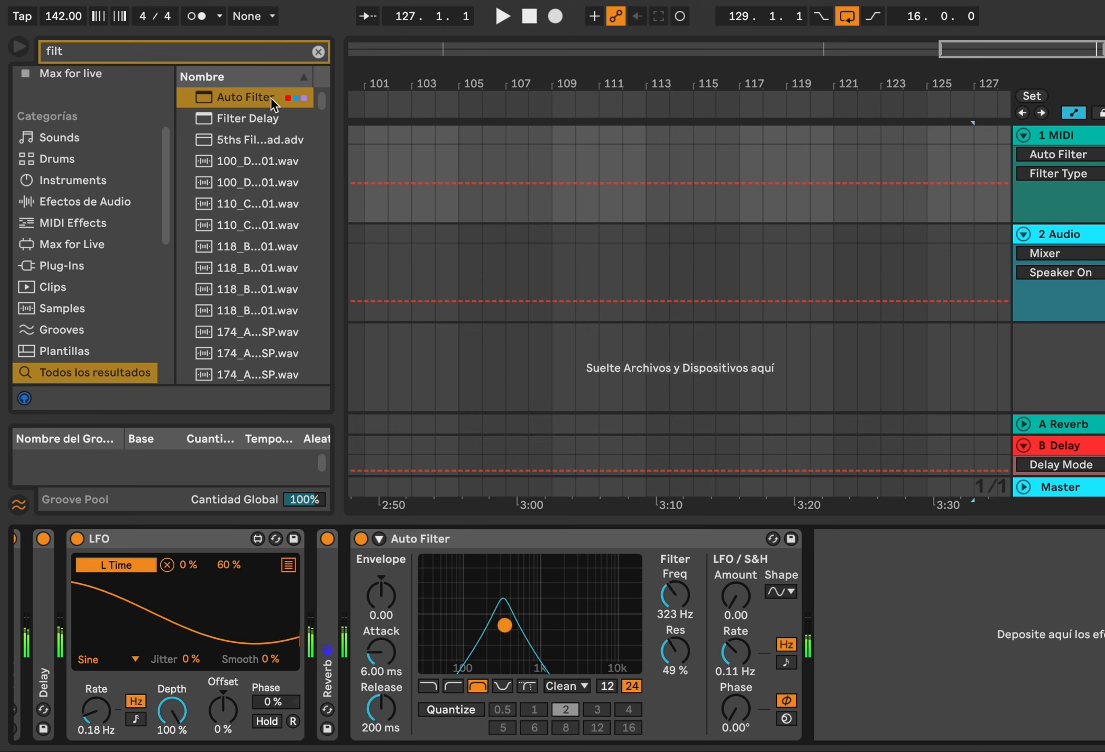
Add another Reverb after the Auto Filter and set its Decay to about 11.2 s
{"action": "left_click", "coordinate": [241, 51]}
{"action": "type", "text": "rev"}
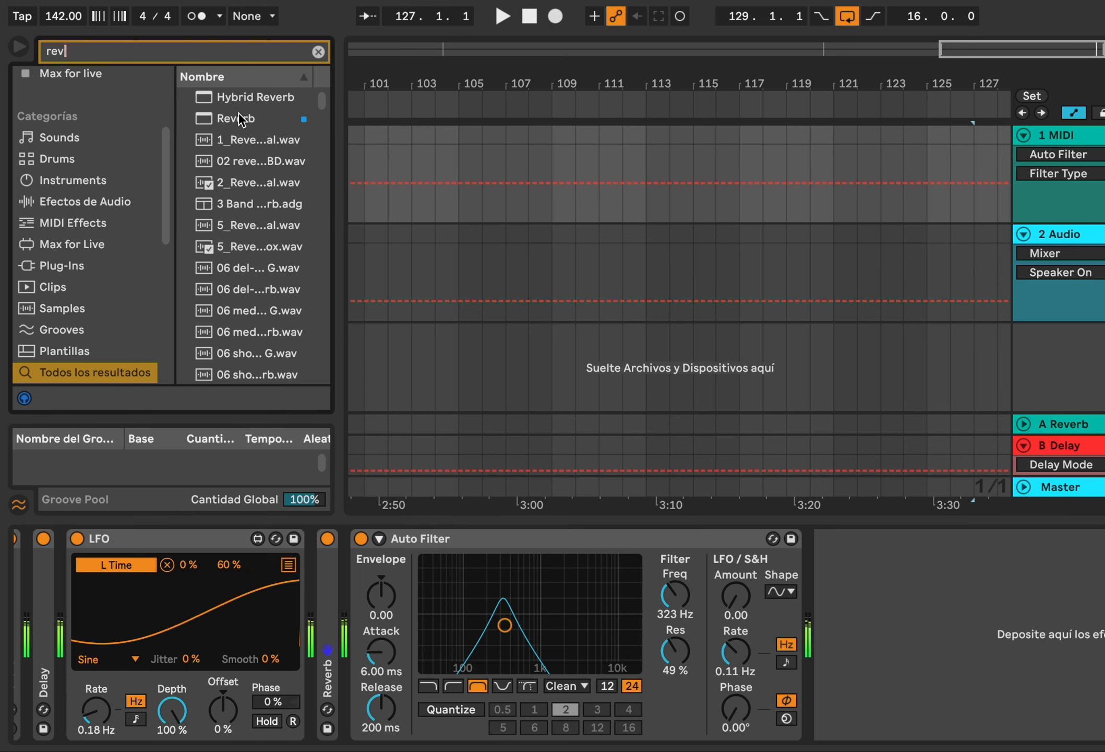
{"action": "double_click", "coordinate": [237, 119]}
{"action": "left_click_drag", "start_coordinate": [1047, 714], "coordinate": [1049, 710]}
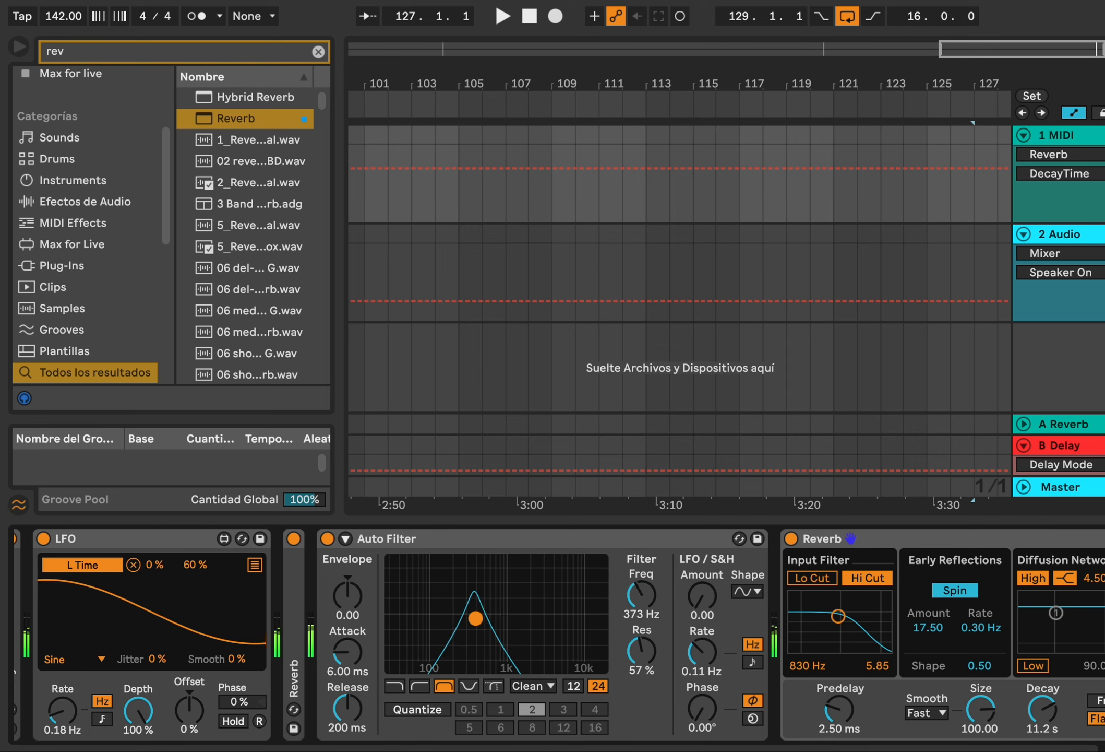
Search the audio effects for res and add Resonators to the end of the chain
{"action": "left_click", "coordinate": [198, 41]}
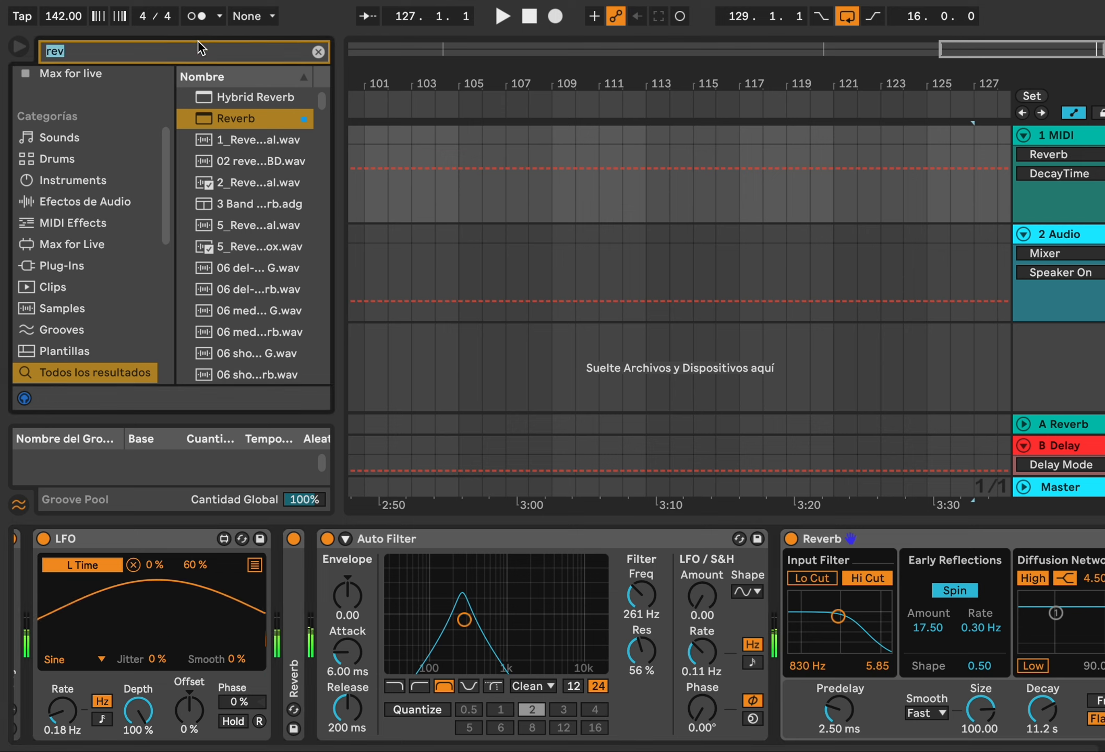
{"action": "key", "text": "BackSpace"}
{"action": "type", "text": "ress"}
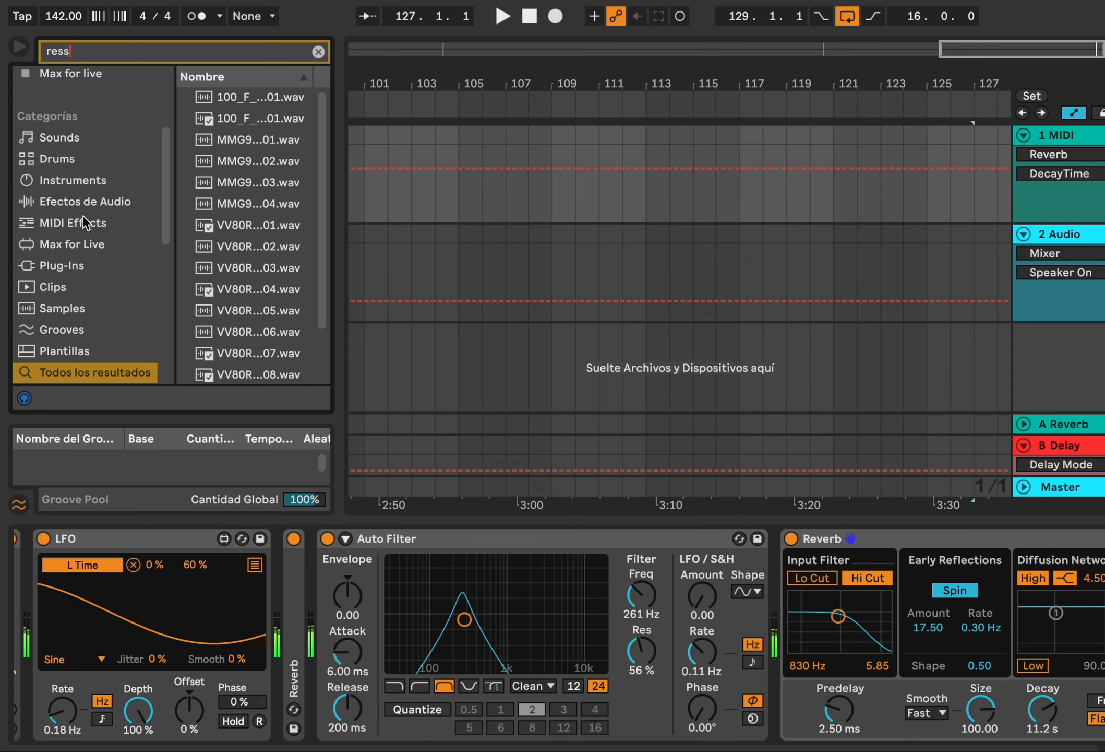
{"action": "left_click", "coordinate": [93, 240]}
{"action": "left_click", "coordinate": [92, 261]}
{"action": "left_click", "coordinate": [142, 53]}
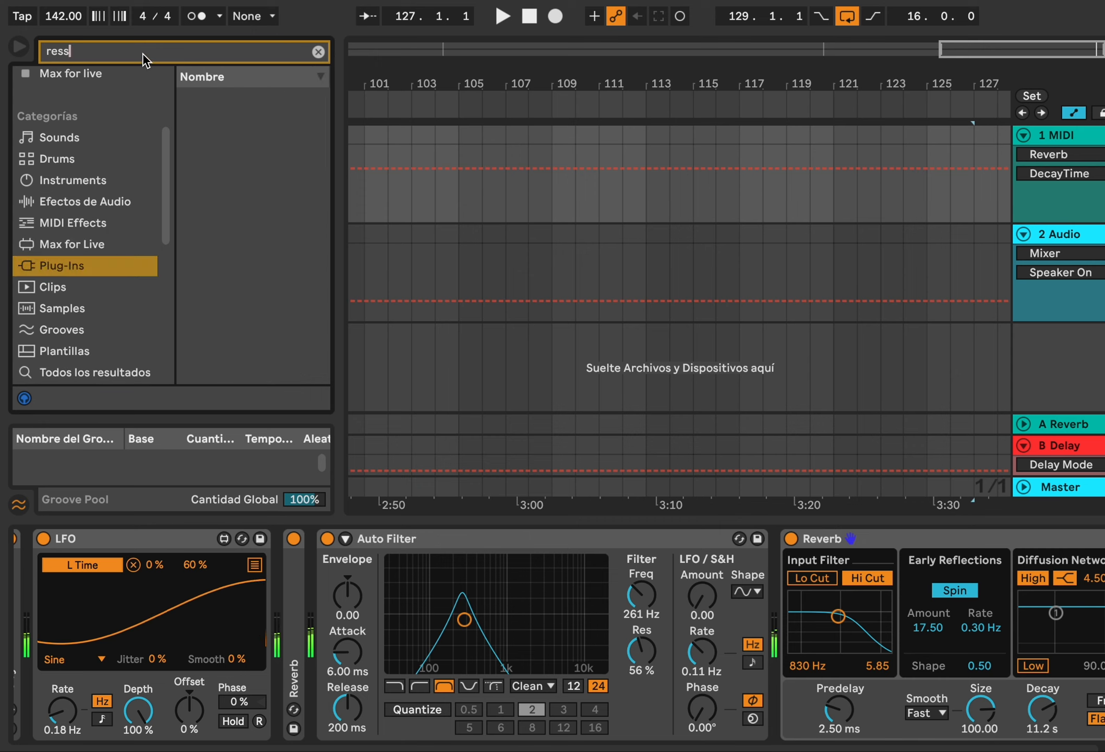
{"action": "key", "text": "BackSpace"}
{"action": "left_click", "coordinate": [76, 202]}
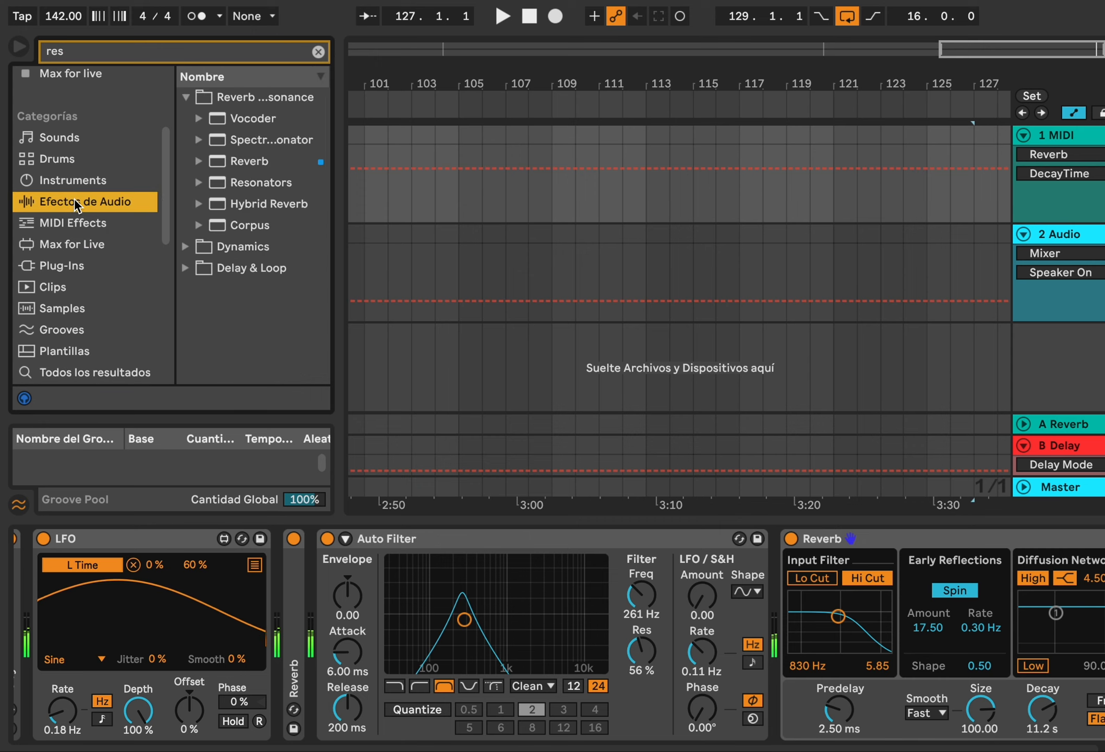
{"action": "double_click", "coordinate": [290, 184]}
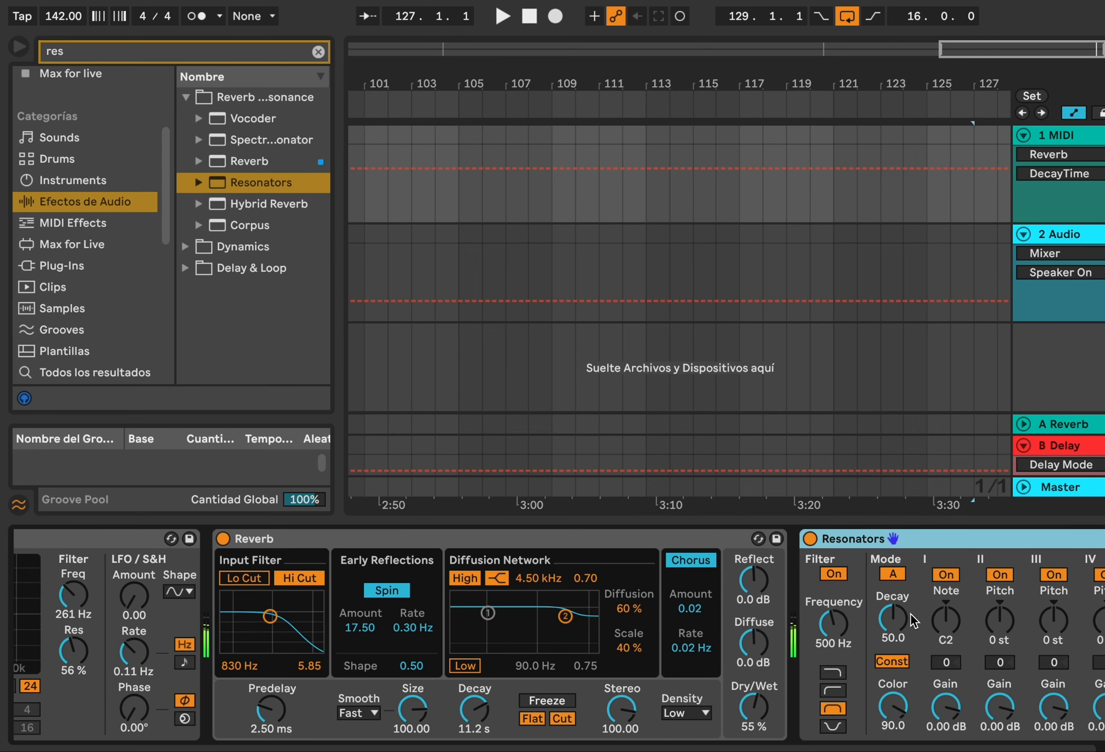
Set the Resonators' first note to E1 and Dry/Wet to about 83%, folding the last Reverb
{"action": "left_click", "coordinate": [945, 620]}
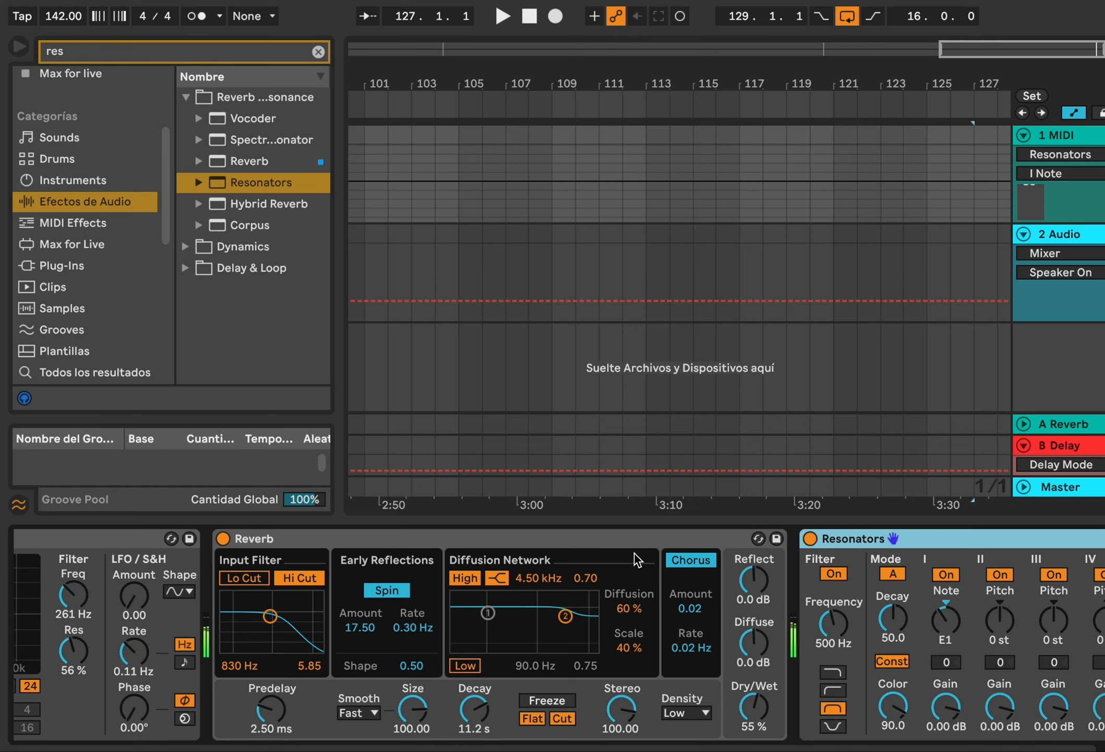
{"action": "double_click", "coordinate": [622, 534]}
{"action": "left_click_drag", "start_coordinate": [660, 706], "coordinate": [660, 709]}
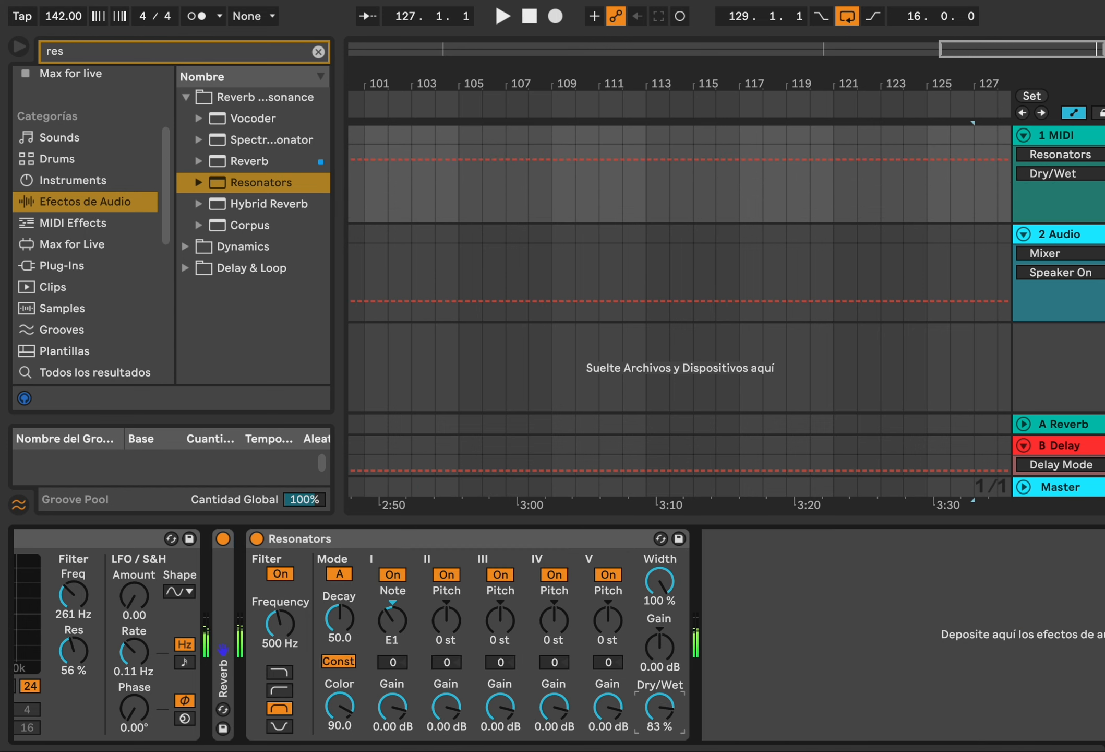
Duplicate the folded Reverb, move the copy after the Resonators, and unfold it
{"action": "right_click", "coordinate": [222, 581]}
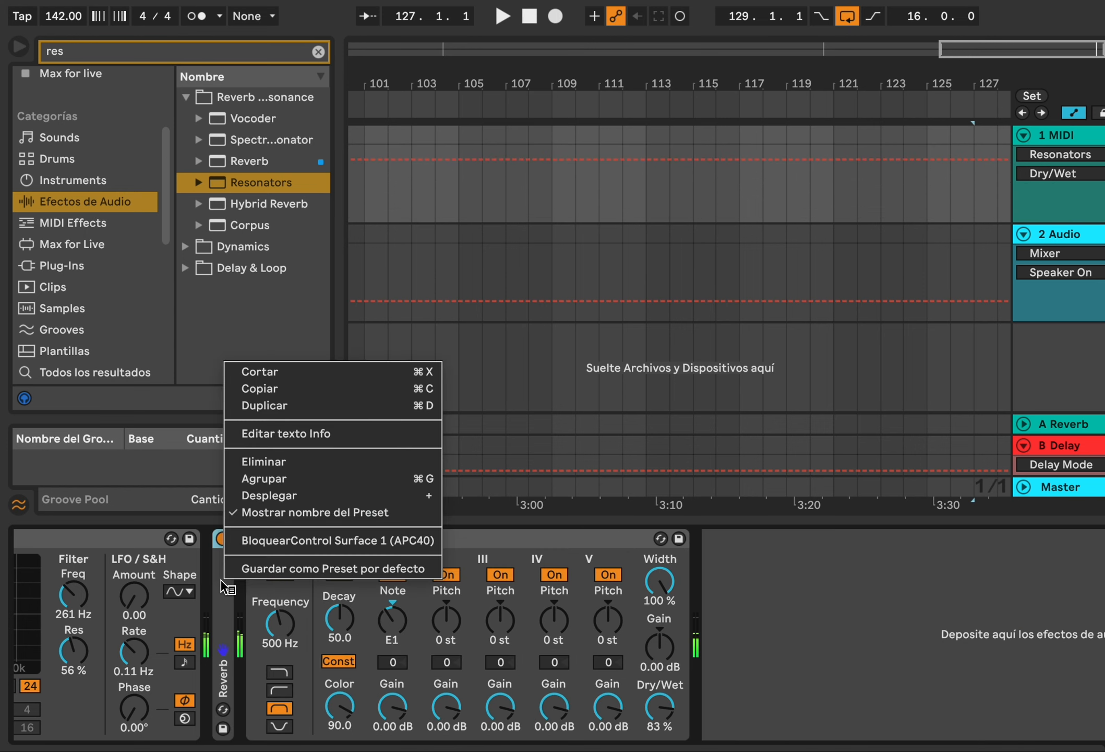
{"action": "left_click", "coordinate": [279, 406]}
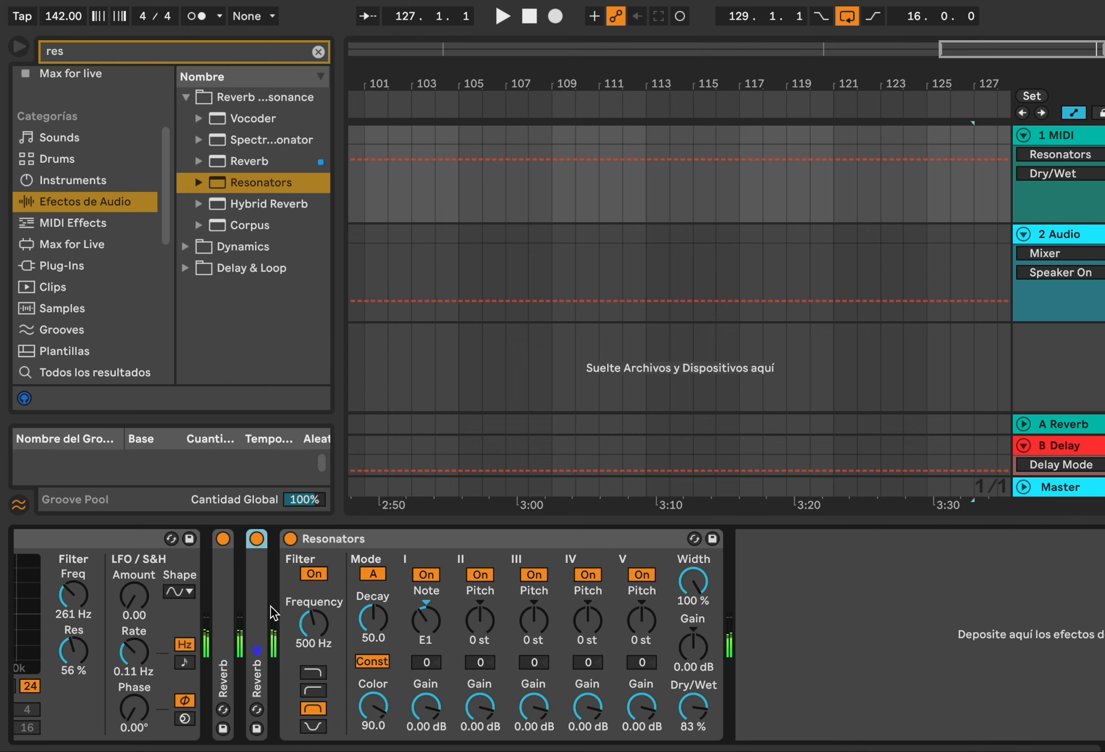
{"action": "left_click_drag", "start_coordinate": [271, 607], "coordinate": [881, 620]}
{"action": "double_click", "coordinate": [720, 561]}
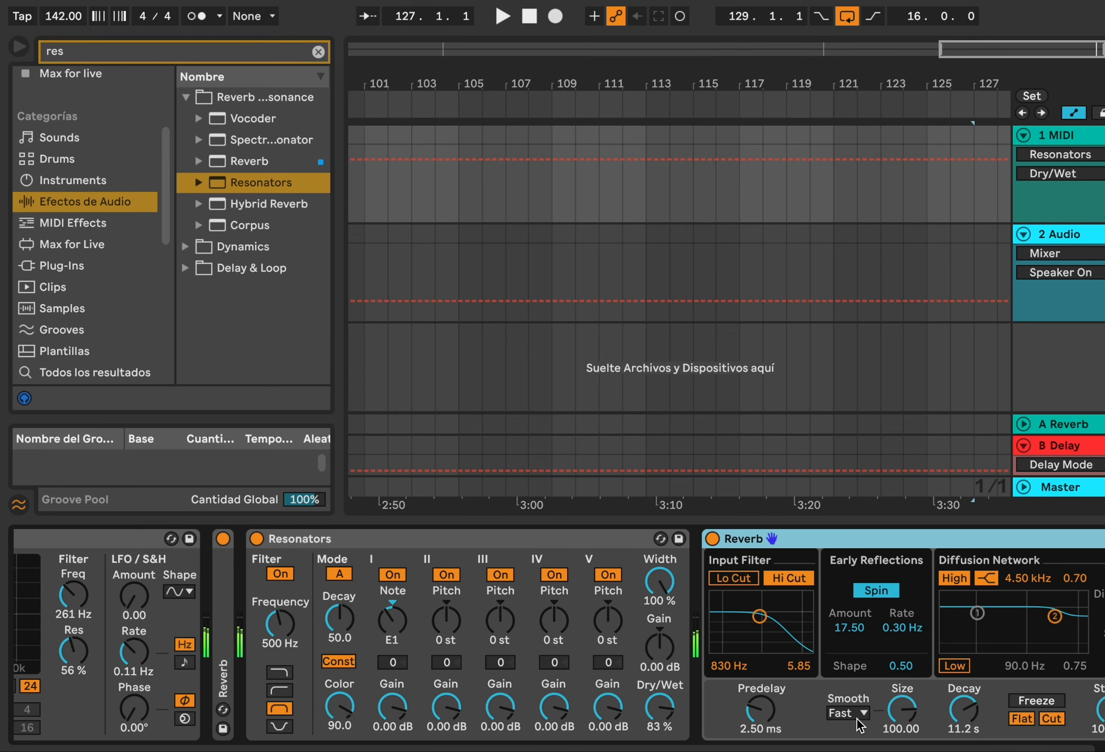
Move the Auto Filter's peak to about 190 Hz with resonance around 61%
{"action": "scroll", "coordinate": [504, 591], "scroll_direction": "left", "scroll_amount": 10}
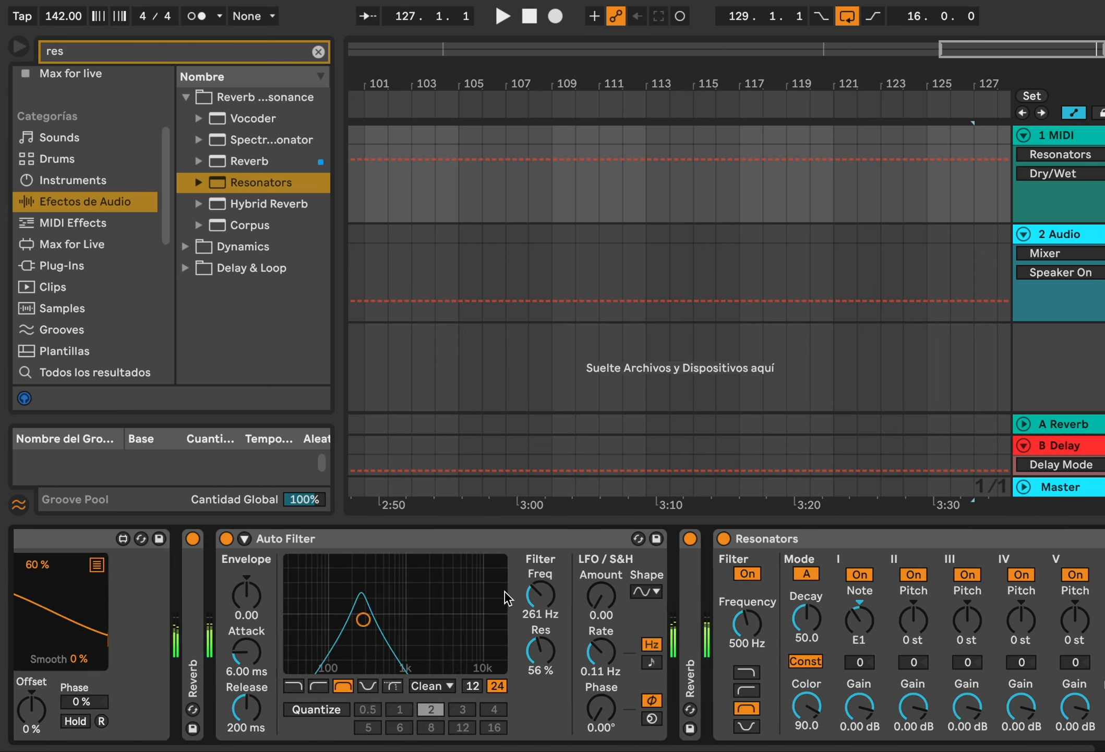
{"action": "scroll", "coordinate": [504, 592], "scroll_direction": "right", "scroll_amount": 5}
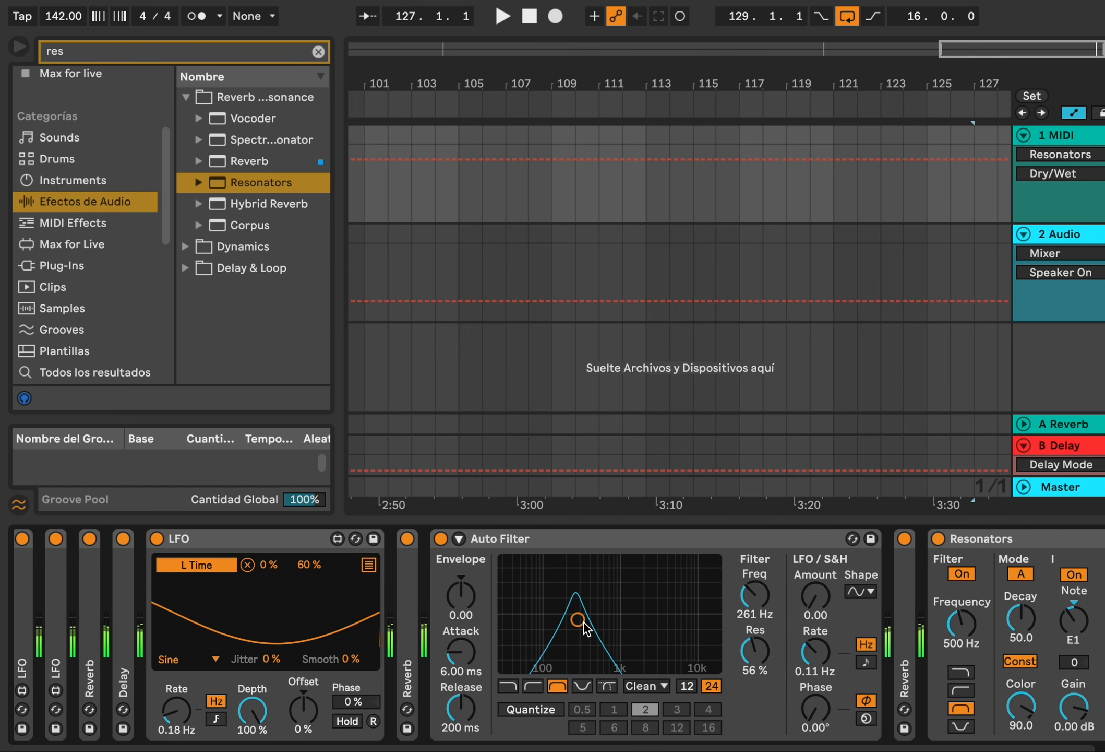
{"action": "mouse_move", "coordinate": [577, 619]}
{"action": "left_mouse_down"}
{"action": "mouse_move", "coordinate": [655, 621]}
{"action": "mouse_move", "coordinate": [590, 624]}
{"action": "mouse_move", "coordinate": [558, 661]}
{"action": "mouse_move", "coordinate": [505, 666]}
{"action": "mouse_move", "coordinate": [522, 611]}
{"action": "mouse_move", "coordinate": [572, 600]}
{"action": "mouse_move", "coordinate": [700, 614]}
{"action": "mouse_move", "coordinate": [633, 628]}
{"action": "mouse_move", "coordinate": [567, 614]}
{"action": "left_mouse_up"}
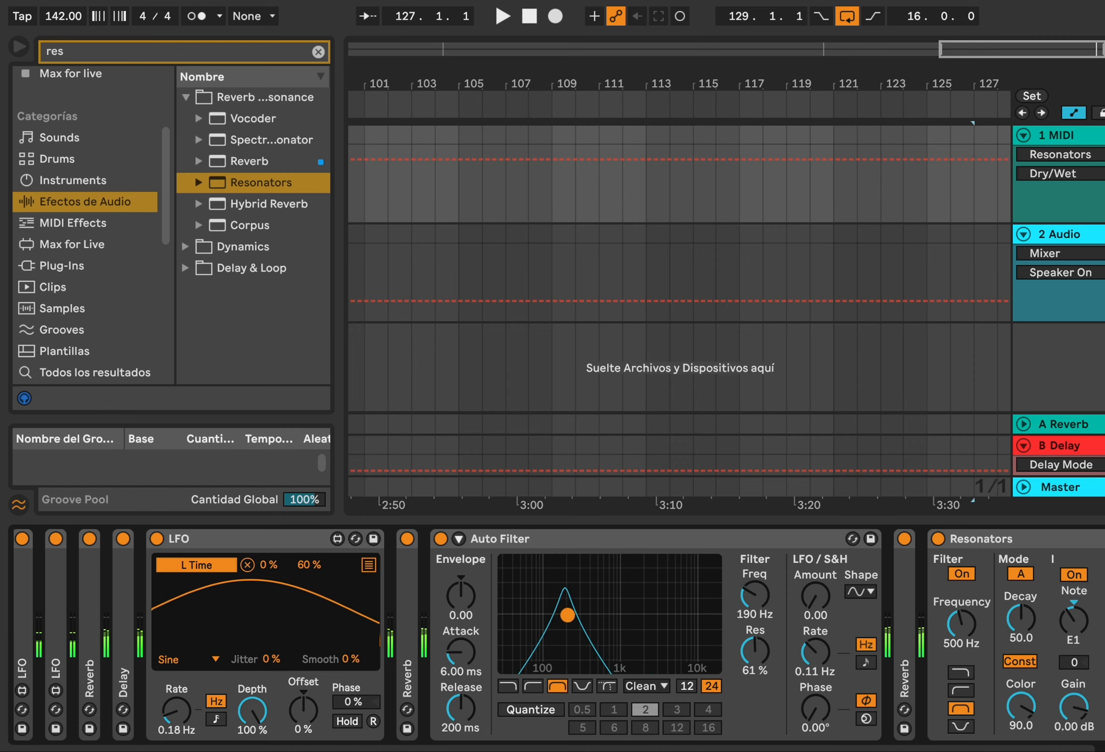
Set the Resonators' first note to C0 and nudge the Auto Filter's frequency point slightly lower
{"action": "left_click_drag", "start_coordinate": [1087, 615], "coordinate": [1087, 619]}
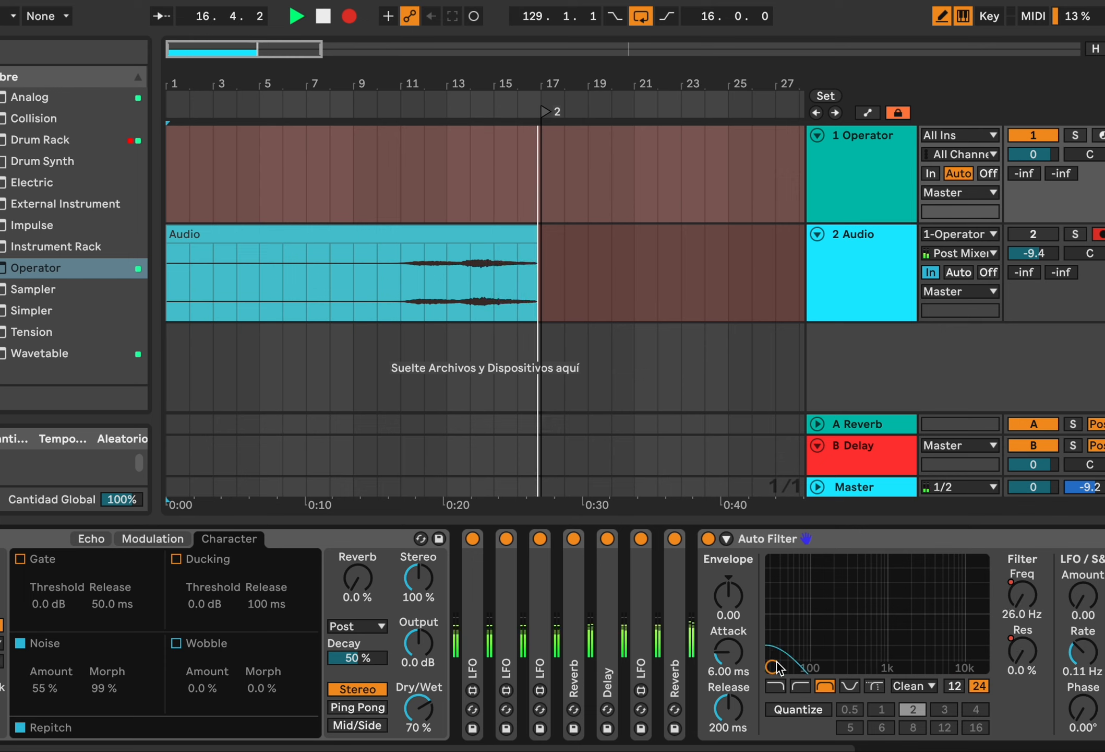
{"action": "mouse_move", "coordinate": [777, 667]}
{"action": "left_mouse_down"}
{"action": "mouse_move", "coordinate": [841, 634]}
{"action": "mouse_move", "coordinate": [956, 637]}
{"action": "mouse_move", "coordinate": [929, 615]}
{"action": "mouse_move", "coordinate": [869, 614]}
{"action": "mouse_move", "coordinate": [773, 668]}
{"action": "left_mouse_up"}
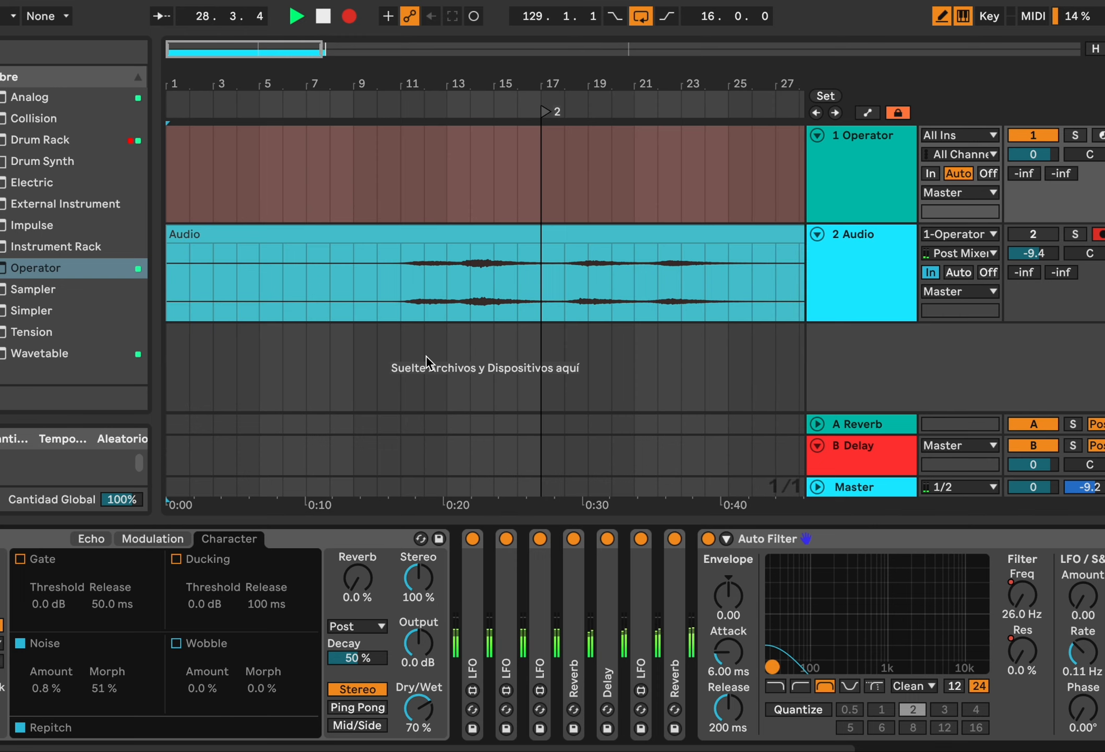
Collapse every device in the track's chain and stop the arrangement recording
{"action": "scroll", "coordinate": [437, 366], "scroll_direction": "down", "scroll_amount": 5}
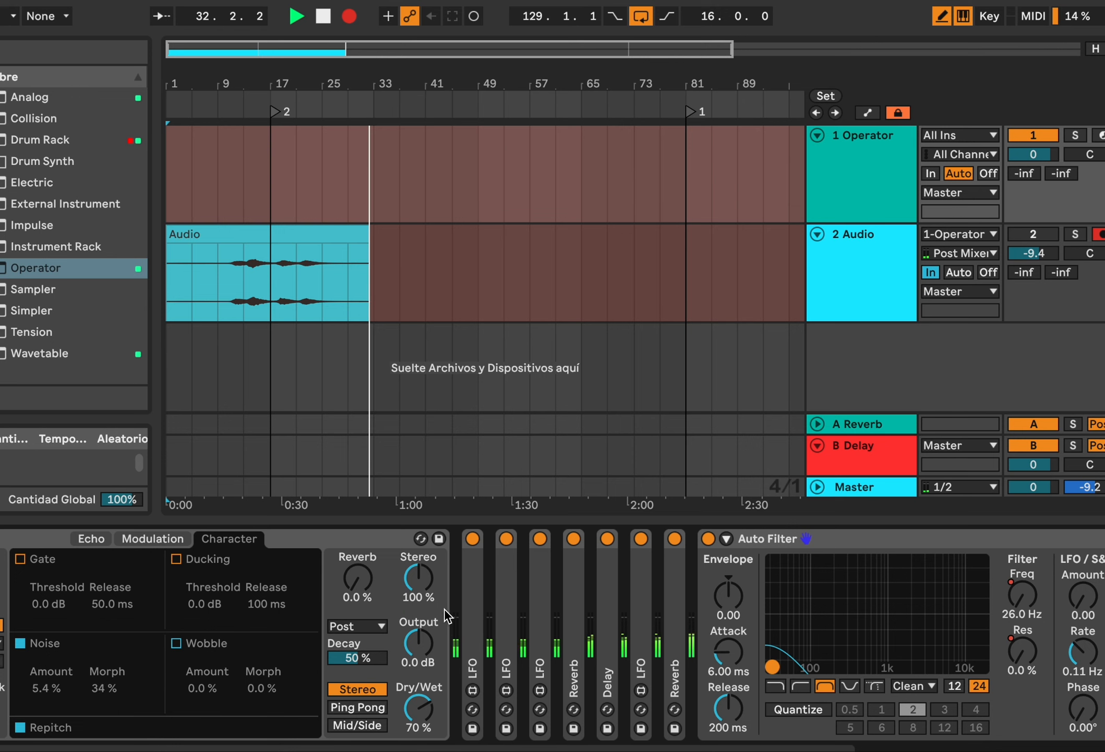
{"action": "scroll", "coordinate": [448, 616], "scroll_direction": "left", "scroll_amount": 10}
{"action": "scroll", "coordinate": [461, 548], "scroll_direction": "right", "scroll_amount": 10}
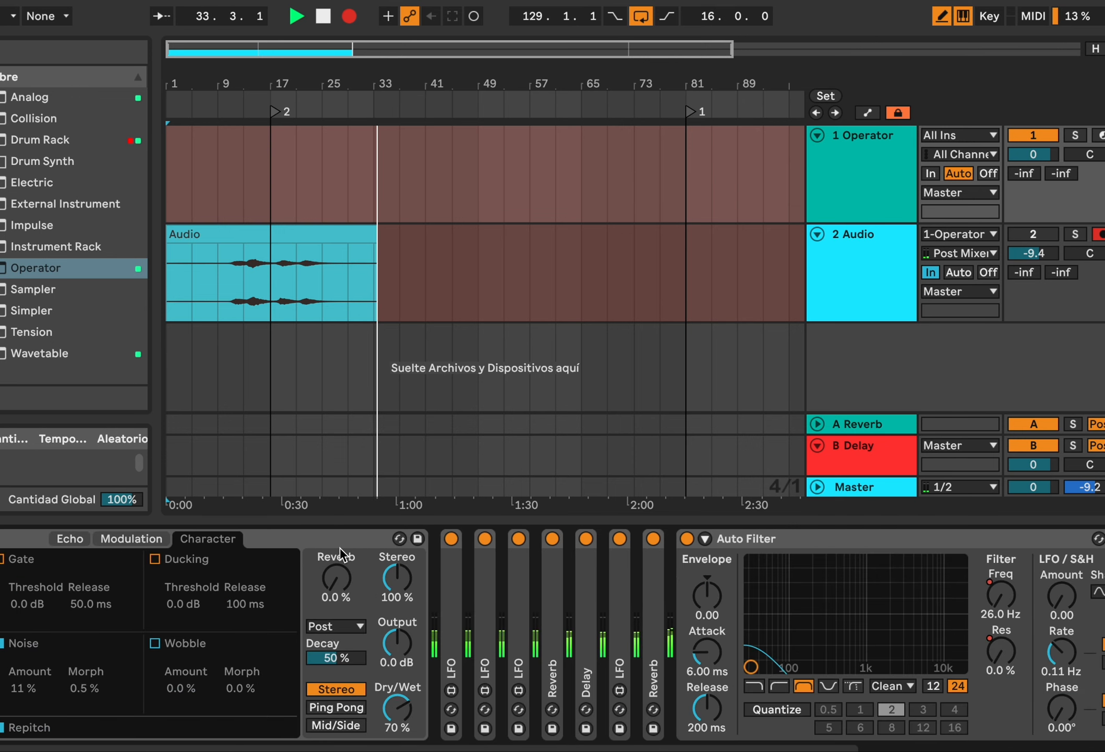
{"action": "scroll", "coordinate": [340, 553], "scroll_direction": "right", "scroll_amount": 5}
{"action": "scroll", "coordinate": [401, 538], "scroll_direction": "right", "scroll_amount": 4}
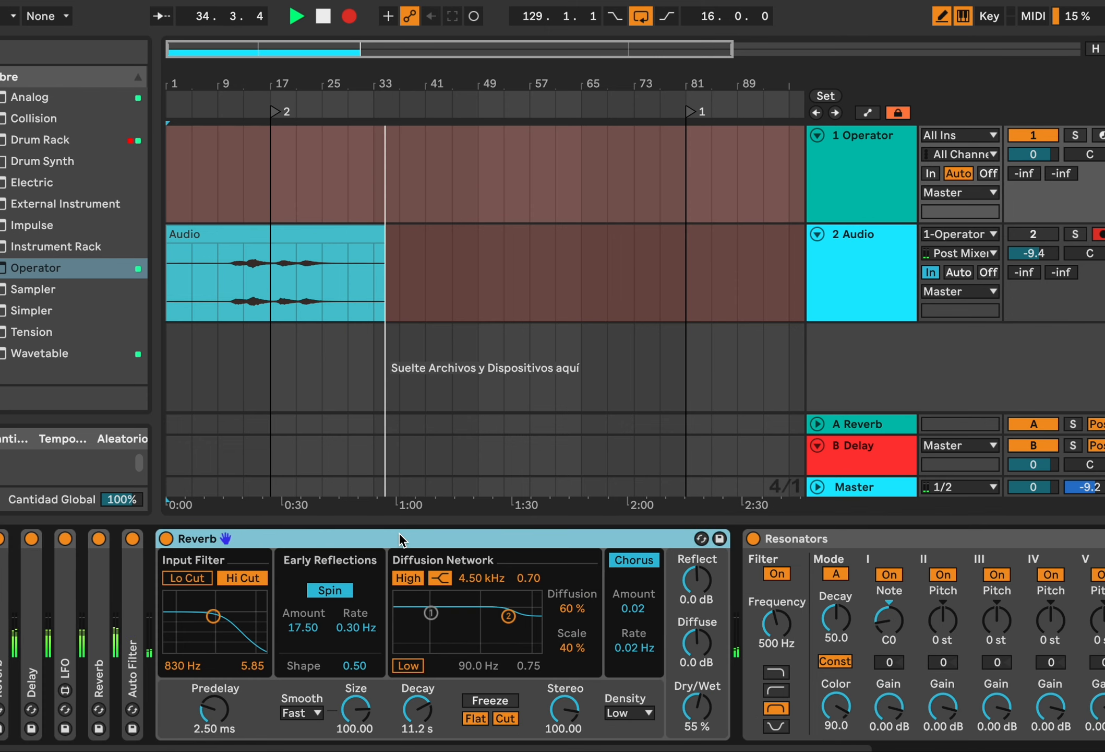
{"action": "double_click", "coordinate": [401, 539]}
{"action": "double_click", "coordinate": [401, 537]}
{"action": "double_click", "coordinate": [400, 537]}
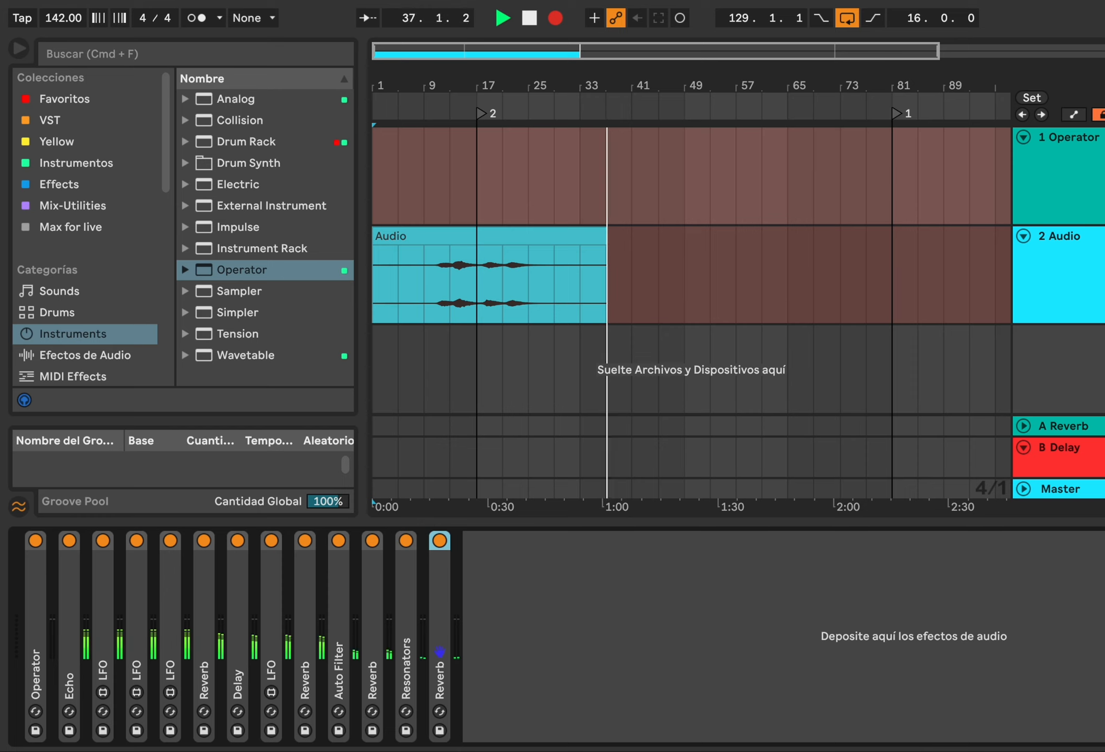
{"action": "left_click", "coordinate": [557, 16]}
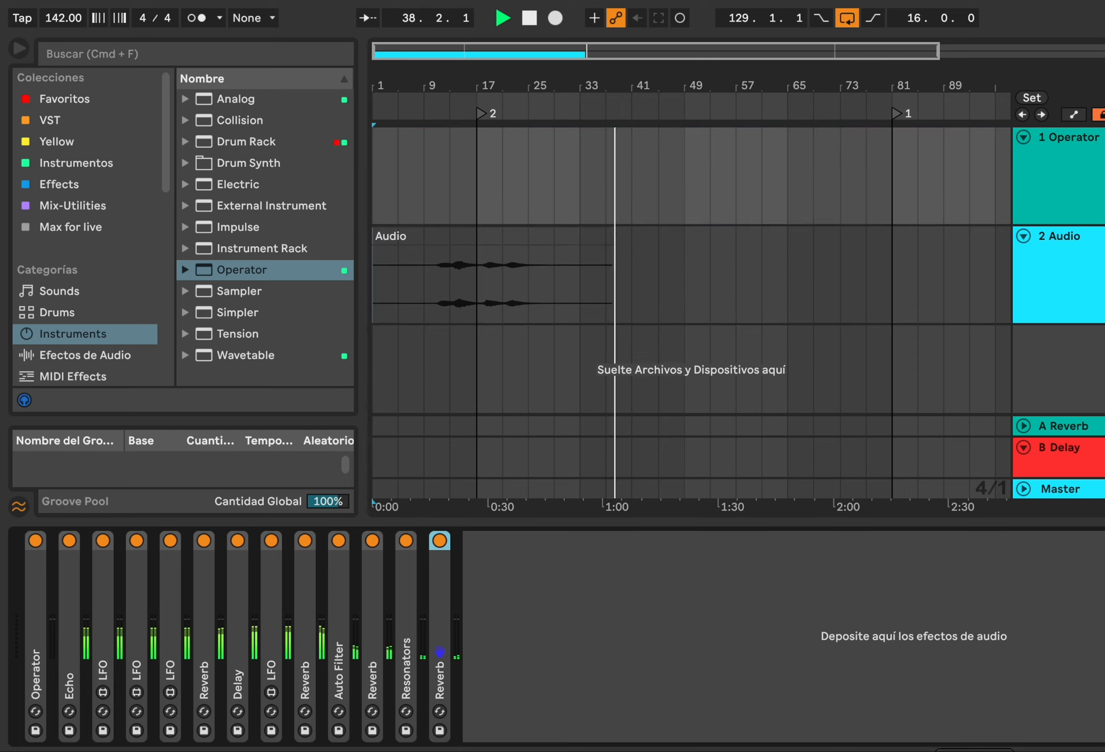